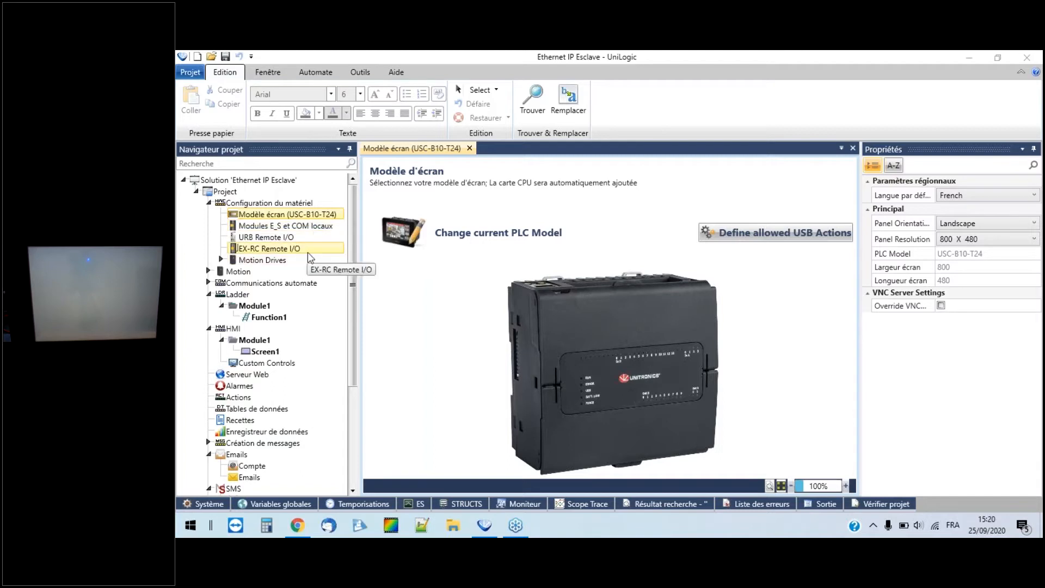
- Configure the CPU Ethernet port with IP address 192.168.2.20 and default gateway 192.168.2.1
{"action": "left_click", "coordinate": [207, 283]}
{"action": "left_click", "coordinate": [208, 283]}
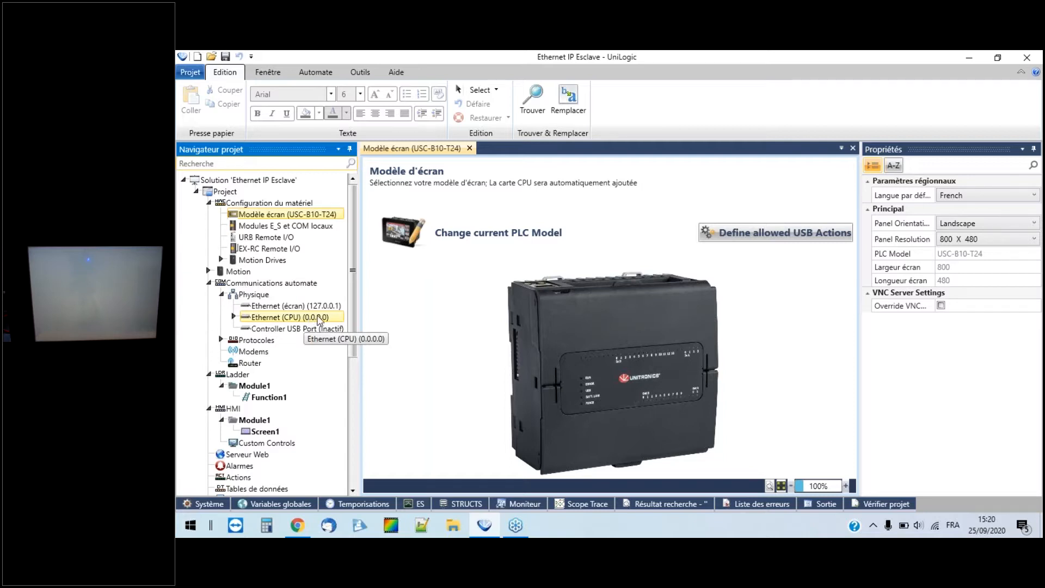
{"action": "double_click", "coordinate": [316, 320]}
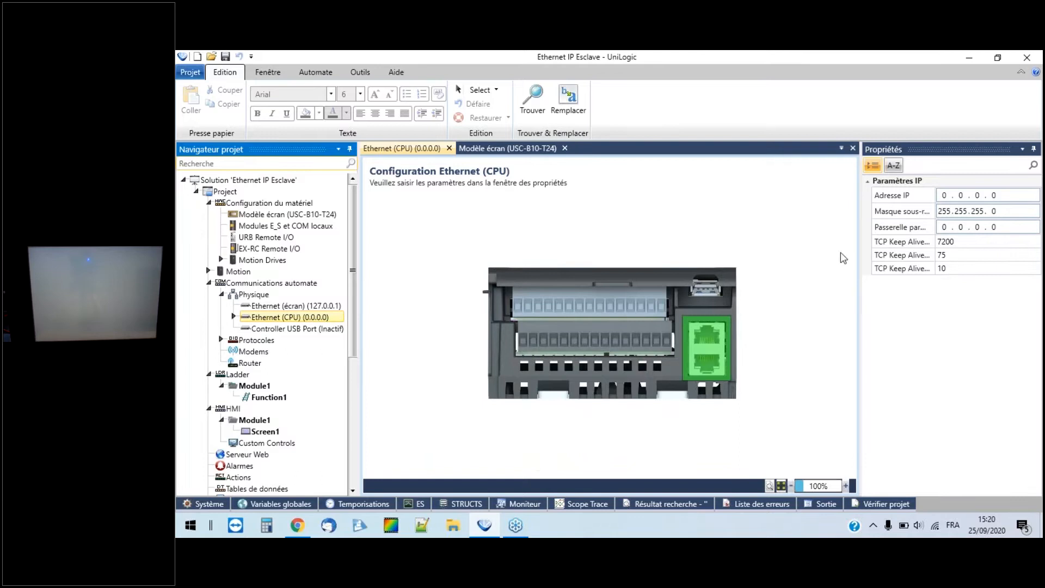
{"action": "left_click", "coordinate": [957, 193]}
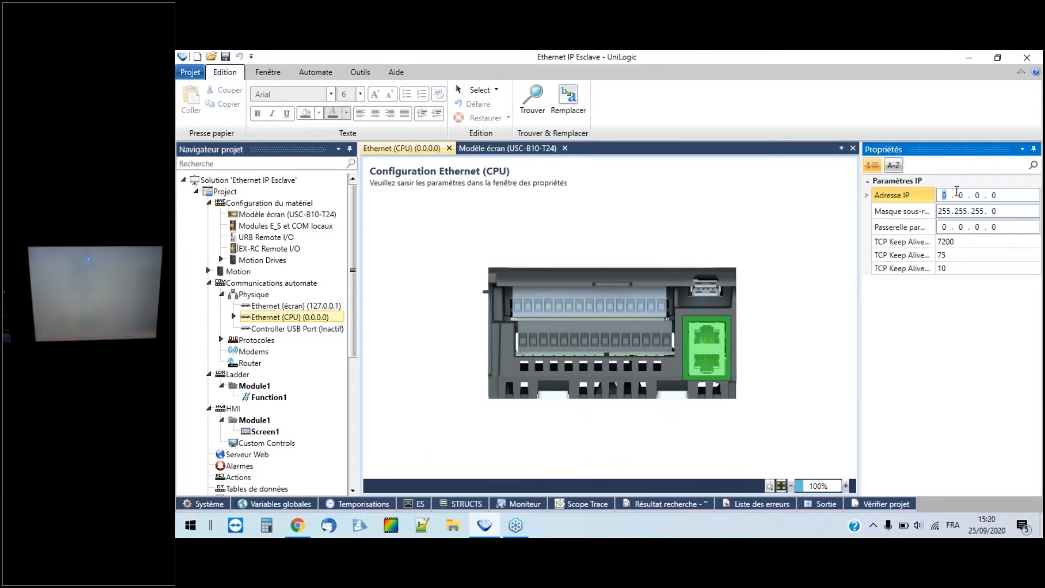
{"action": "type", "text": "192."}
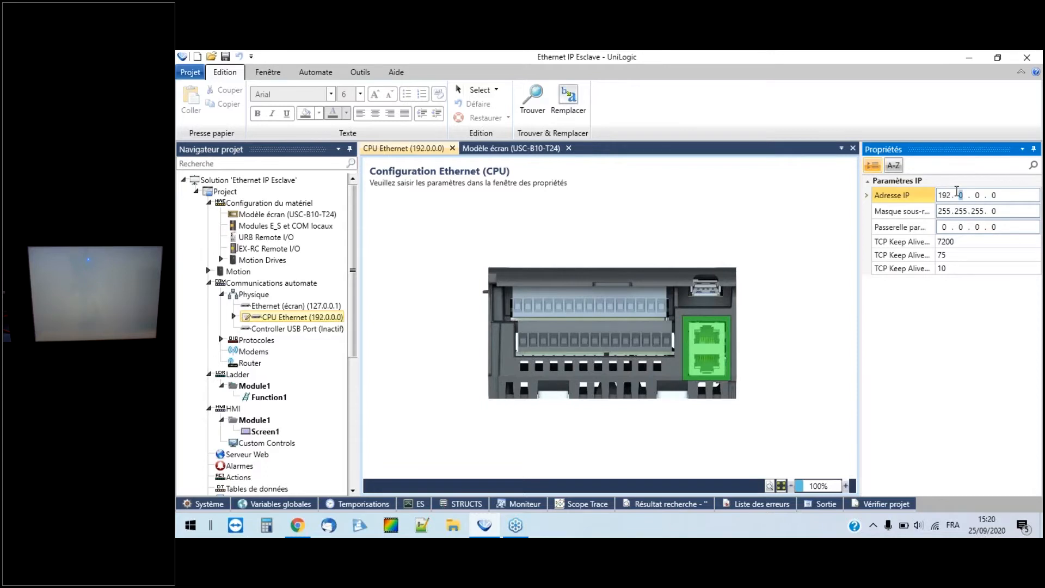
{"action": "type", "text": "168. 2 . 20"}
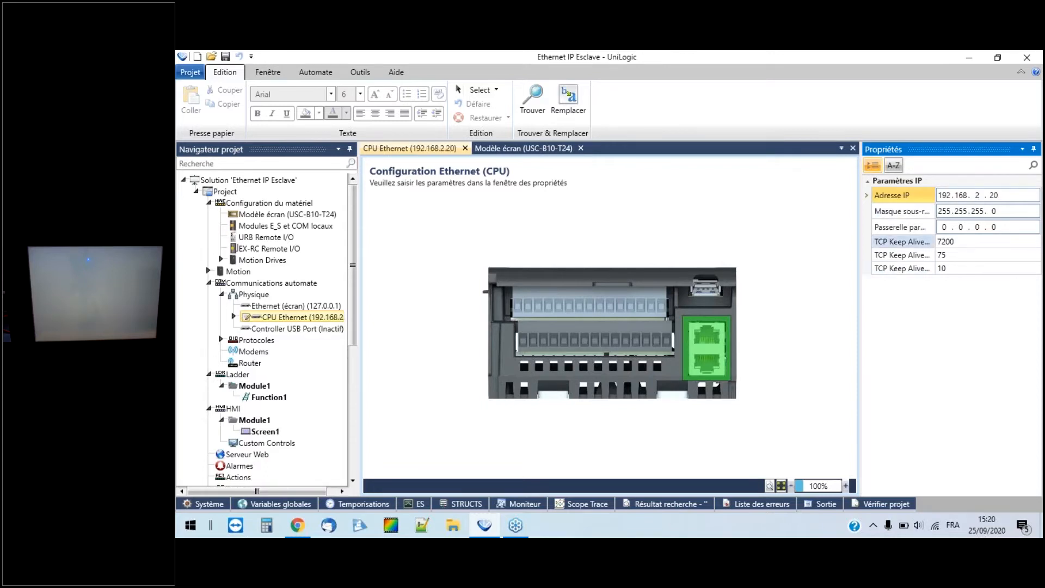
{"action": "left_click", "coordinate": [960, 220]}
{"action": "type", "text": "192."}
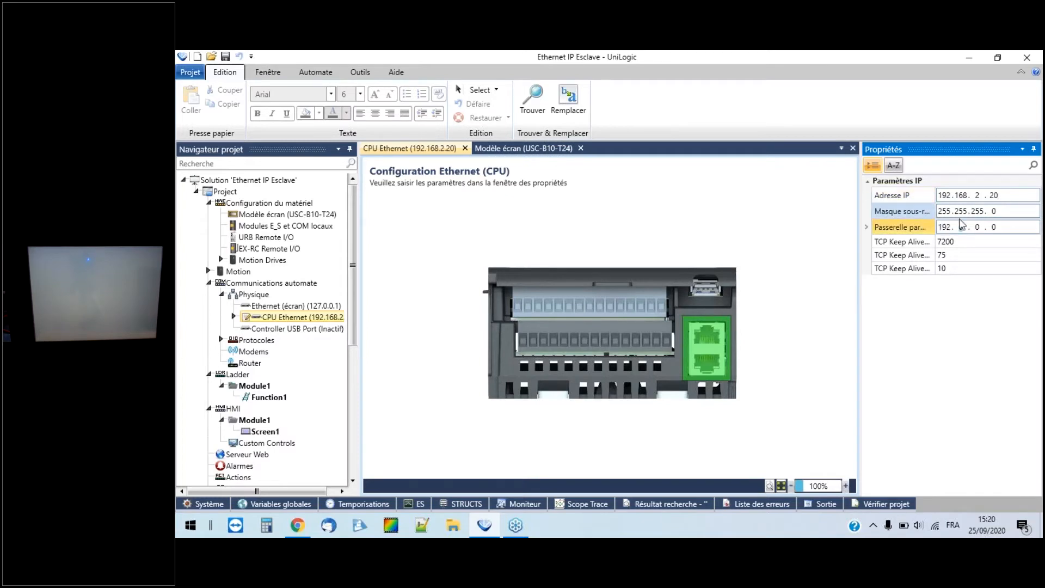
{"action": "type", "text": "168. 2 . 1"}
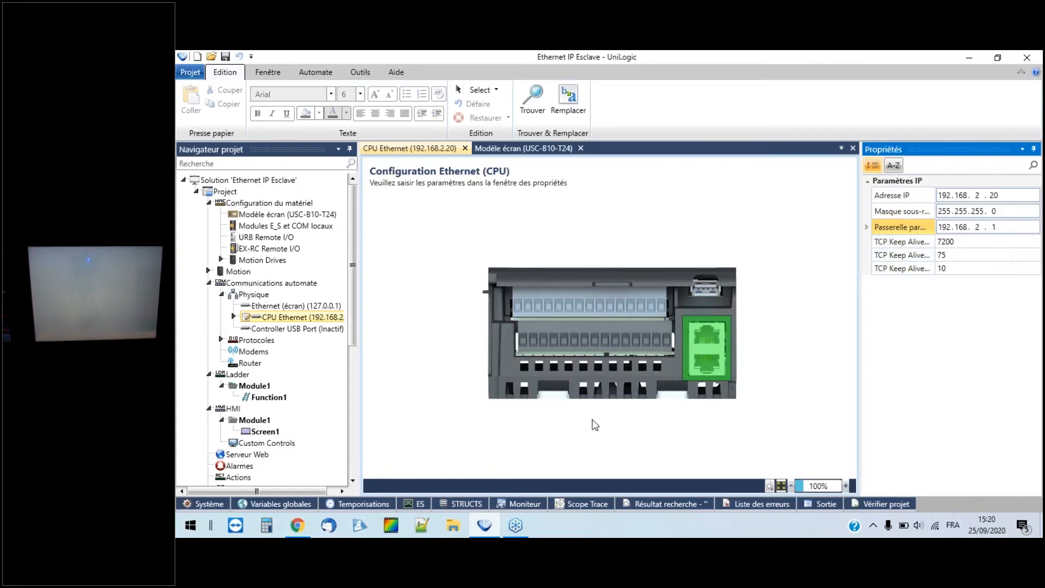
- Configure the panel (écran) Ethernet port with IP address 192.168.1.20 and default gateway 192.168.1.1
{"action": "double_click", "coordinate": [289, 308]}
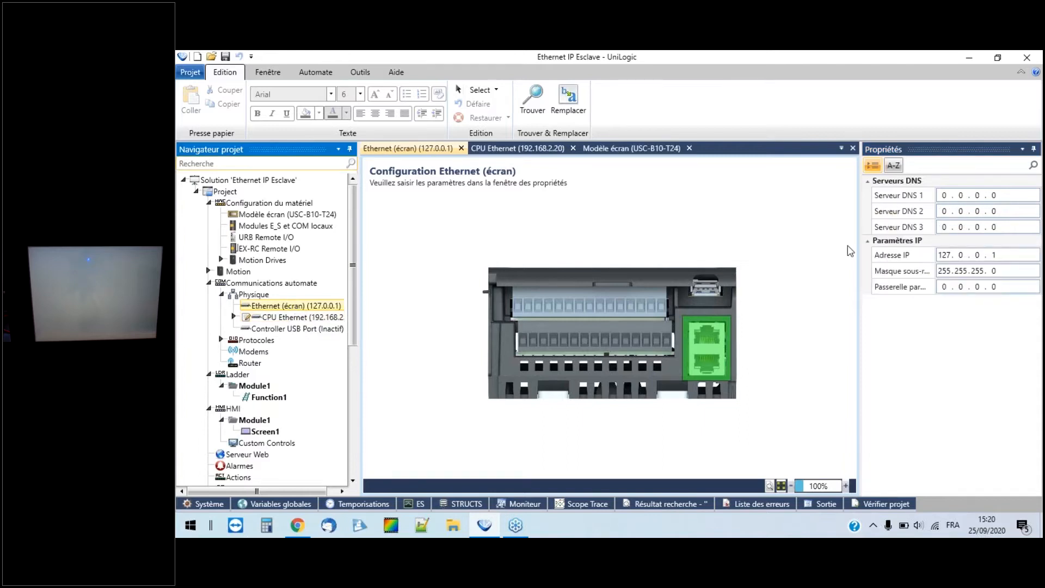
{"action": "left_click", "coordinate": [947, 254]}
{"action": "type", "text": "192.168. "}
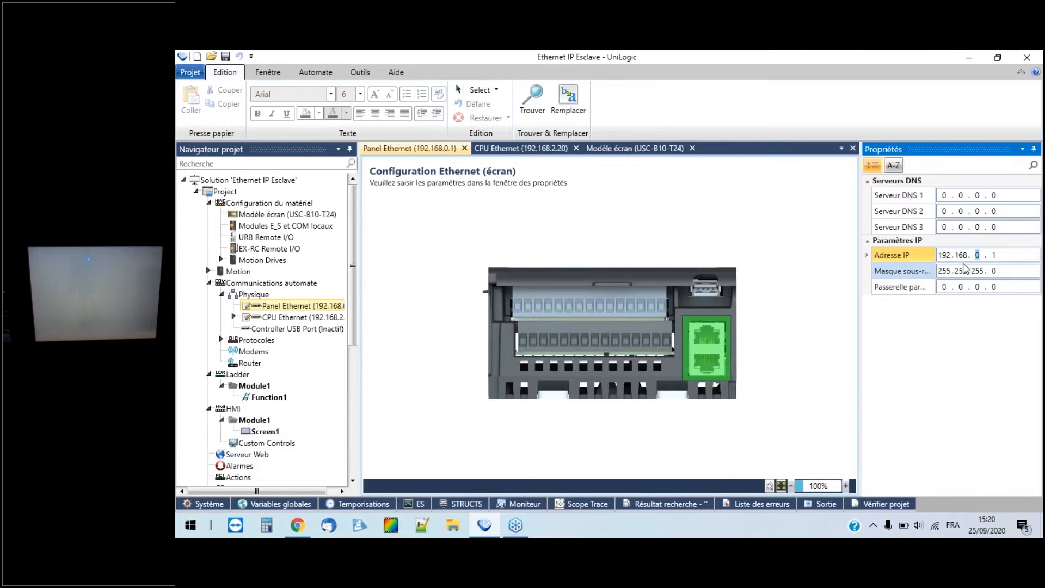
{"action": "type", "text": "1 . 20"}
{"action": "left_click", "coordinate": [960, 289]}
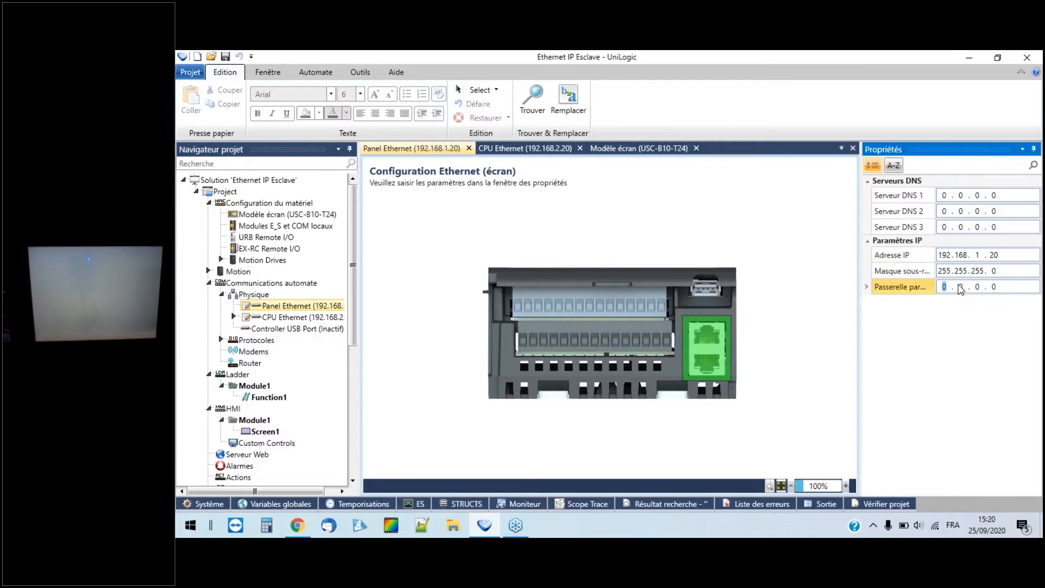
{"action": "type", "text": "192.168. 1 . 1"}
- Add a new adapter node under the EtherNet/IP protocol's Adaptater configuration
{"action": "left_click", "coordinate": [221, 339]}
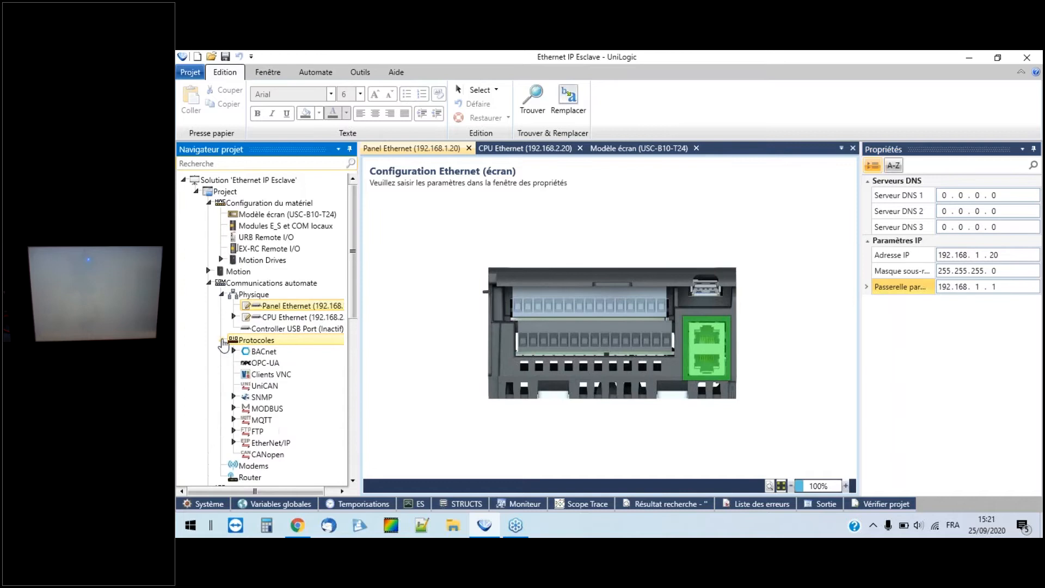
{"action": "scroll", "coordinate": [282, 381], "scroll_direction": "down", "scroll_amount": 1}
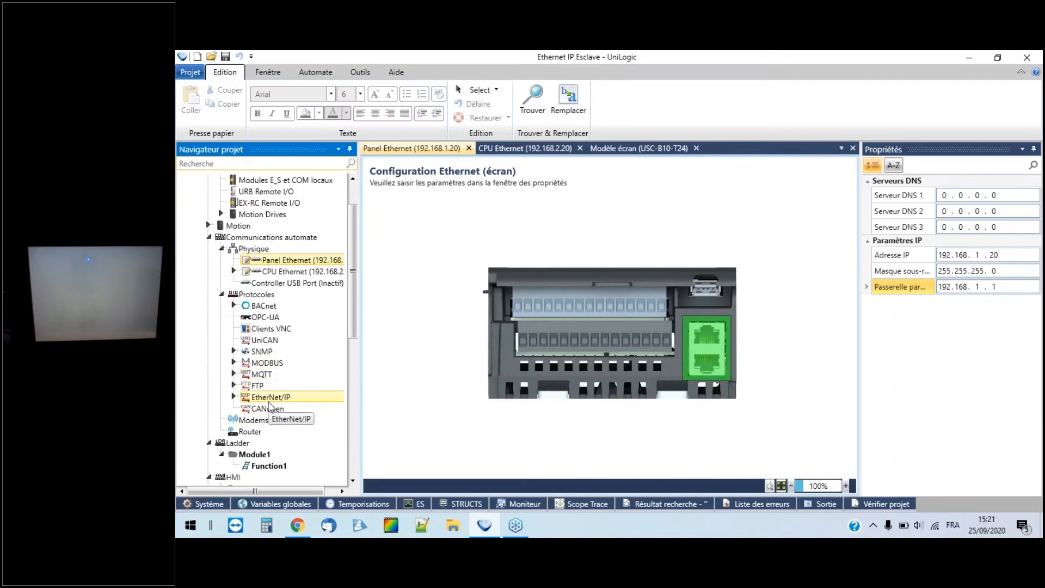
{"action": "left_click", "coordinate": [235, 398]}
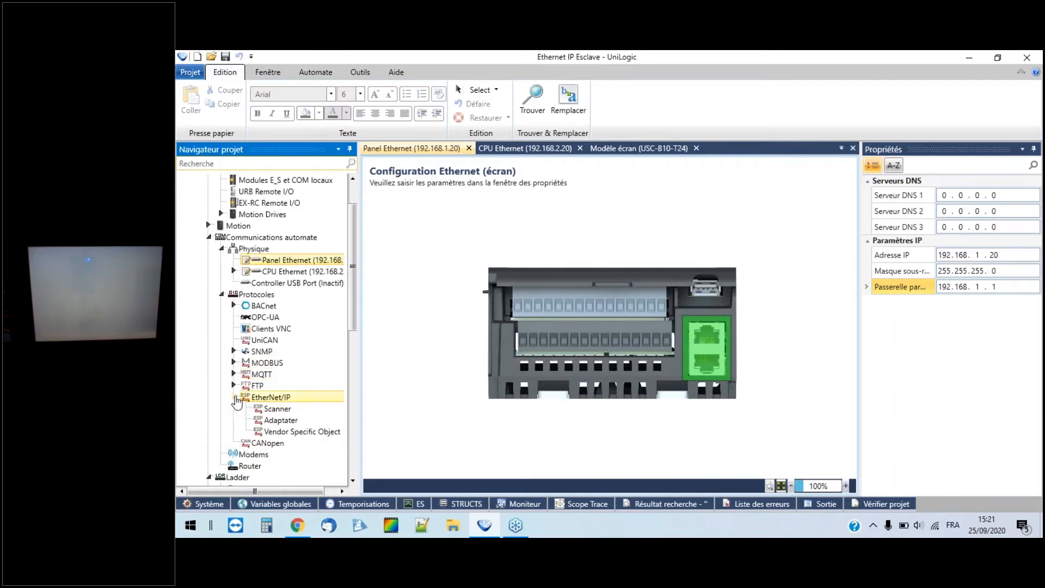
{"action": "left_click", "coordinate": [284, 421]}
{"action": "double_click", "coordinate": [286, 424]}
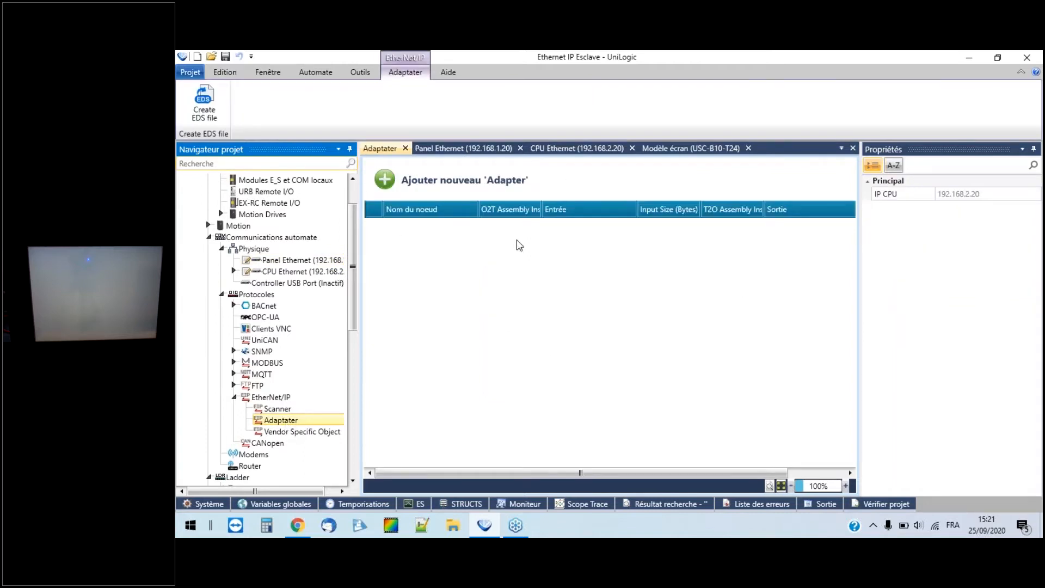
{"action": "left_click", "coordinate": [383, 183]}
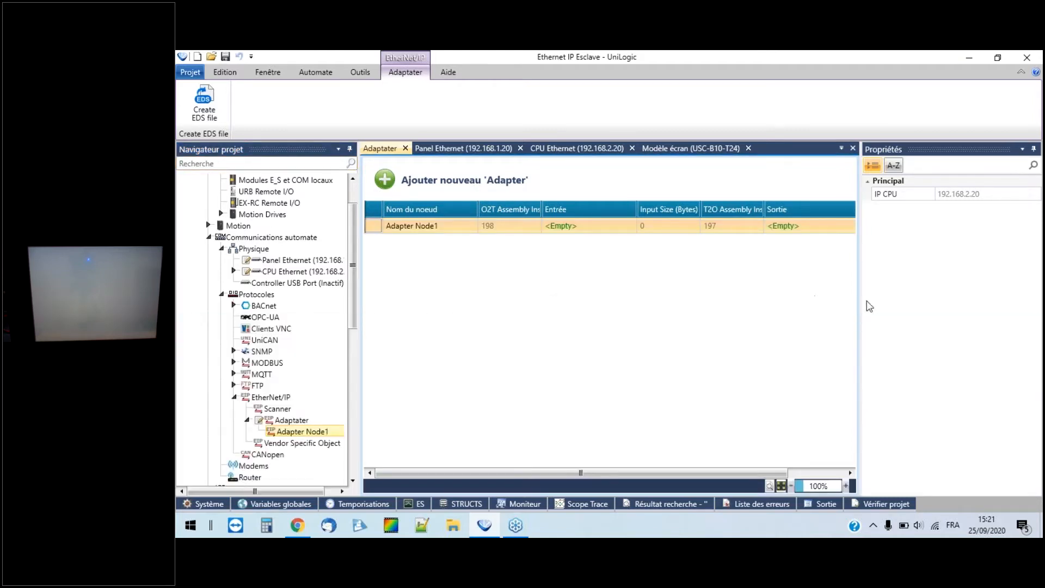
- Create a global INT16 tag named Consigne as the adapter node's input (Entrée)
{"action": "left_click_drag", "start_coordinate": [856, 315], "coordinate": [912, 315]}
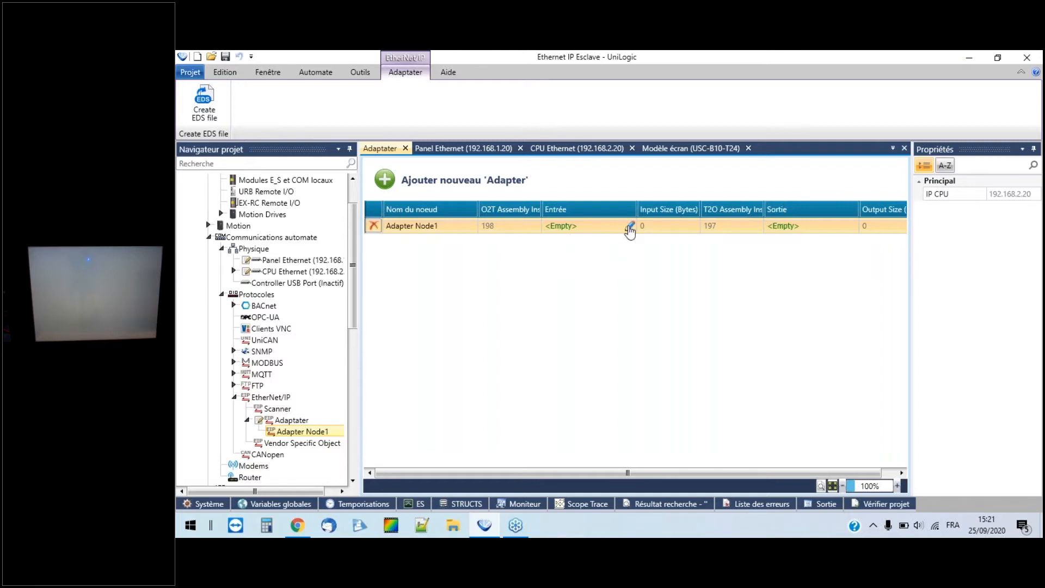
{"action": "left_click", "coordinate": [630, 227]}
{"action": "type", "text": "Consigne"}
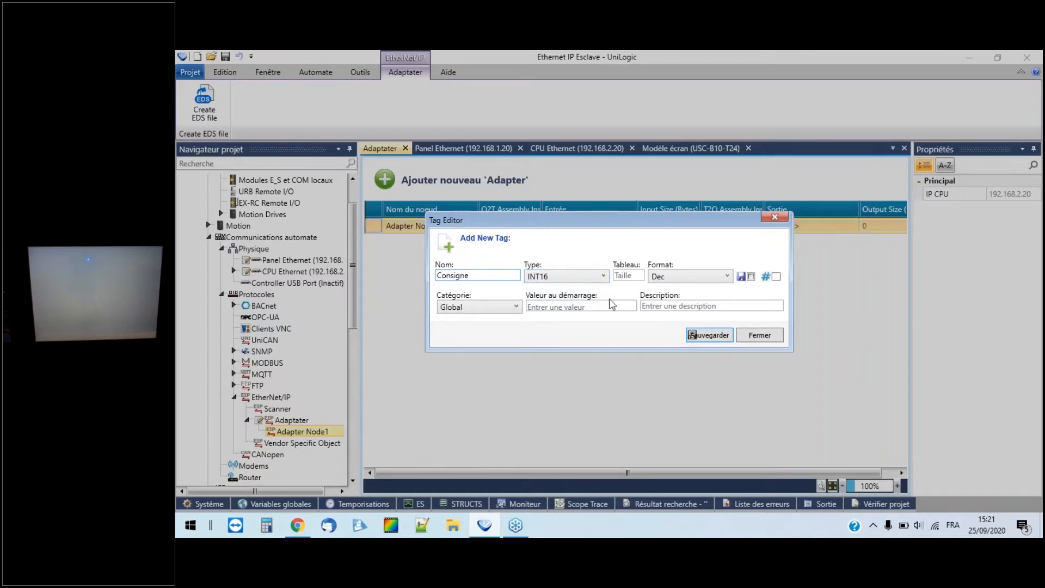
{"action": "left_click", "coordinate": [708, 336]}
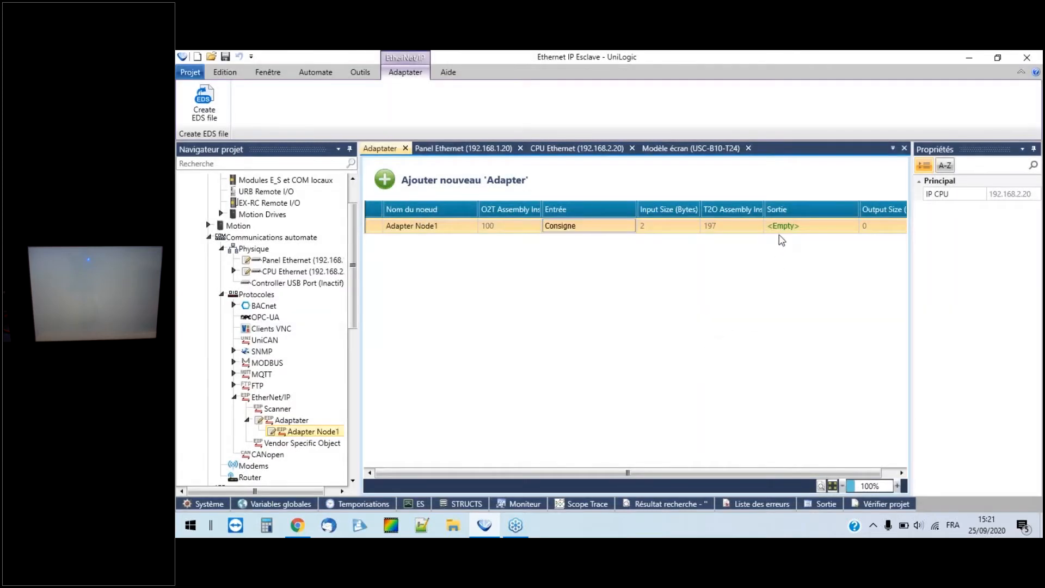
- Create a global INT16 tag named Température USC as the adapter node's output (Sortie)
{"action": "mouse_move", "coordinate": [824, 226]}
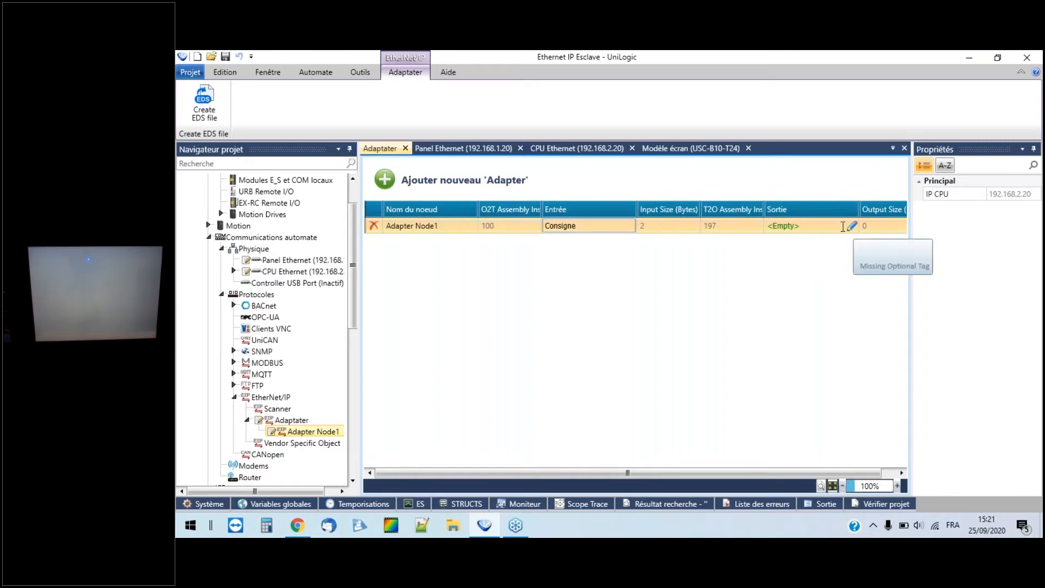
{"action": "left_click", "coordinate": [852, 225]}
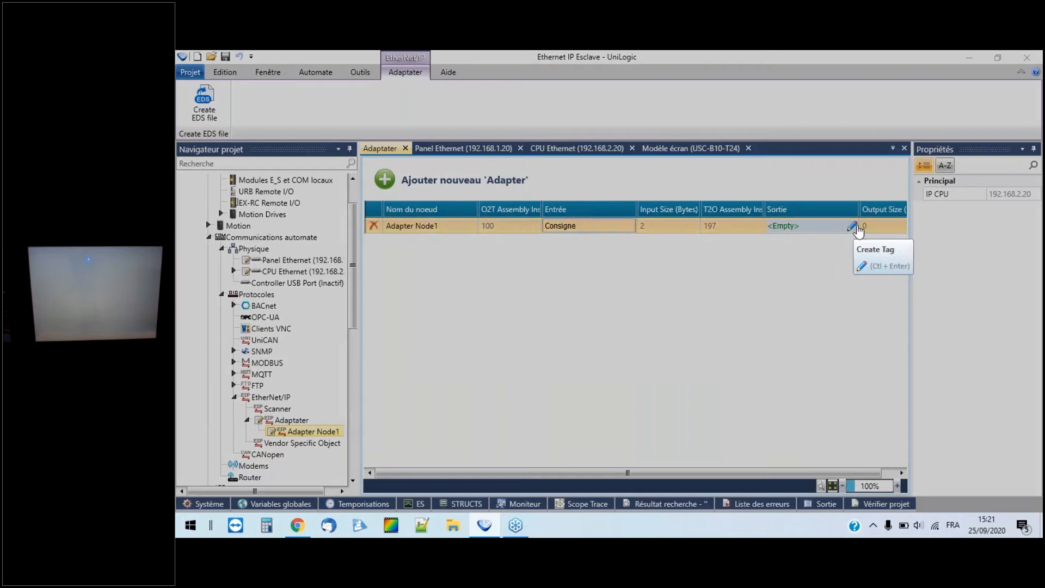
{"action": "type", "text": "Tempe"}
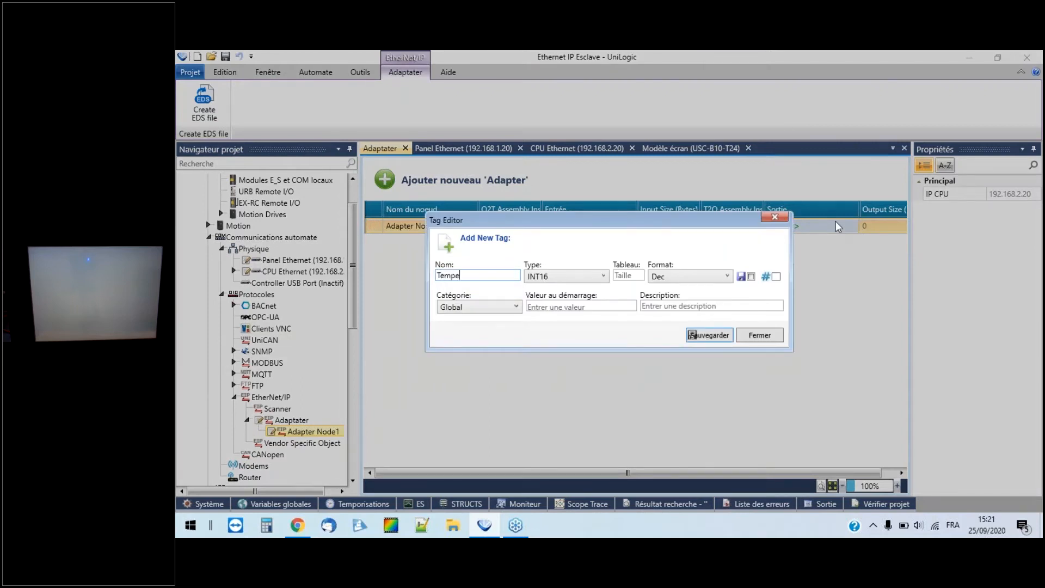
{"action": "type", "text": "rature USC"}
{"action": "left_click", "coordinate": [460, 276]}
{"action": "key", "text": "BackSpace"}
{"action": "type", "text": "é"}
{"action": "left_click", "coordinate": [709, 336]}
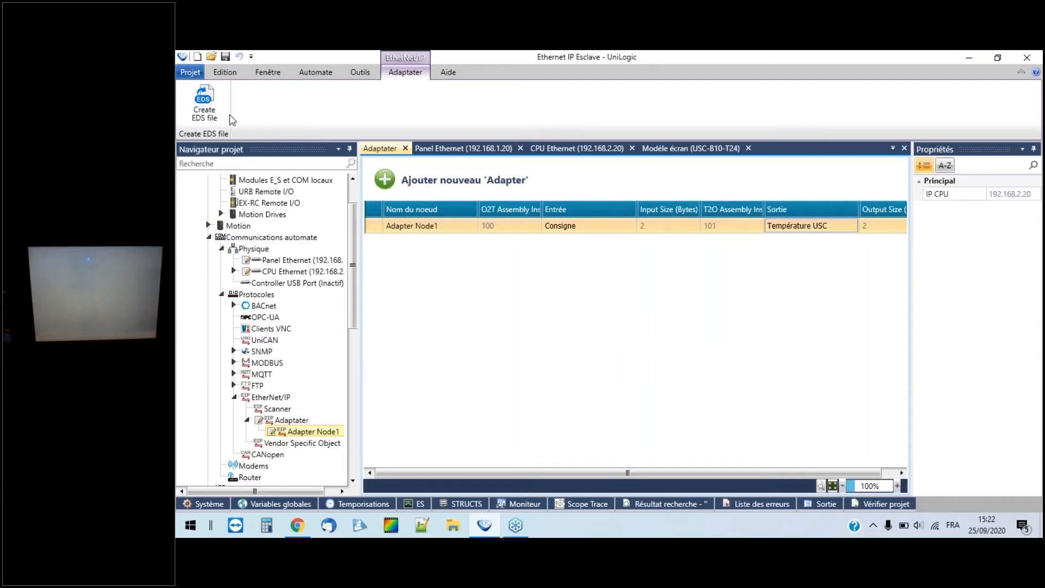
- Generate the adapter's EDS file and save it as EDS in the D:\Temp folder
{"action": "left_click", "coordinate": [210, 106]}
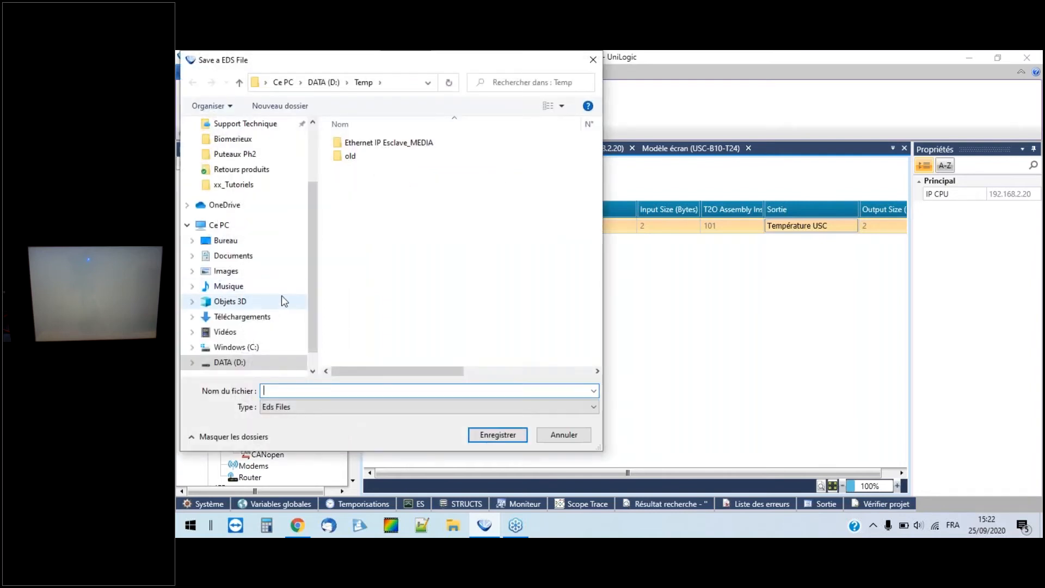
{"action": "type", "text": "EDS"}
{"action": "left_click", "coordinate": [497, 437]}
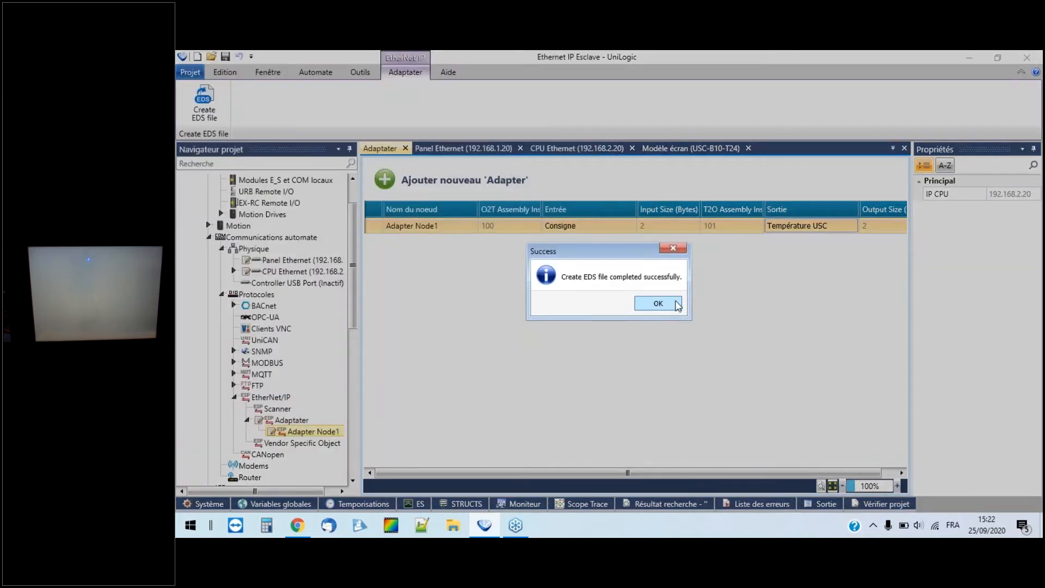
{"action": "left_click", "coordinate": [677, 306]}
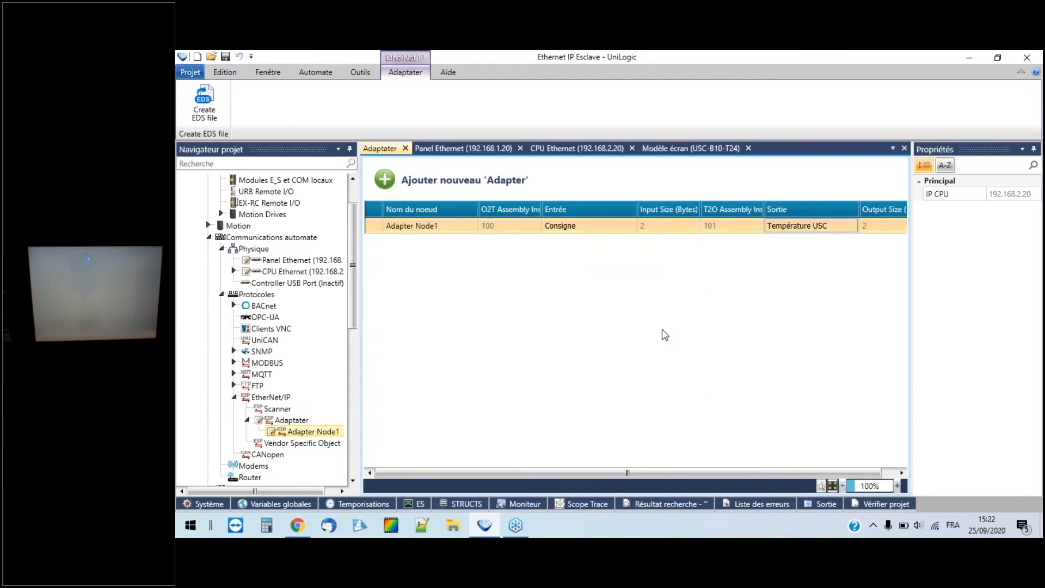
- Set the PLC communication parameters to Ethernet with the address 192.168.1.20
{"action": "left_click", "coordinate": [315, 72]}
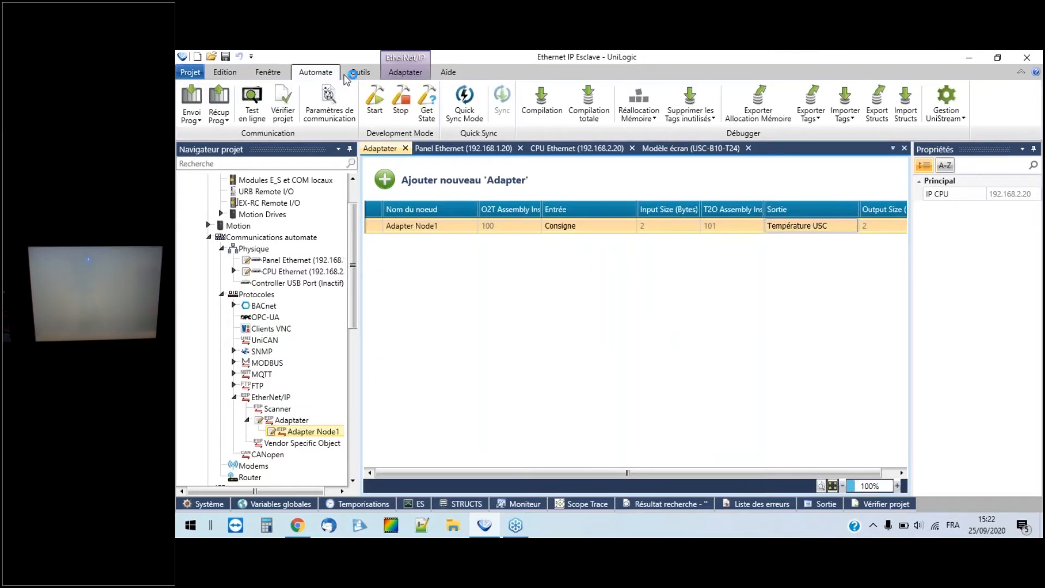
{"action": "left_click", "coordinate": [329, 103]}
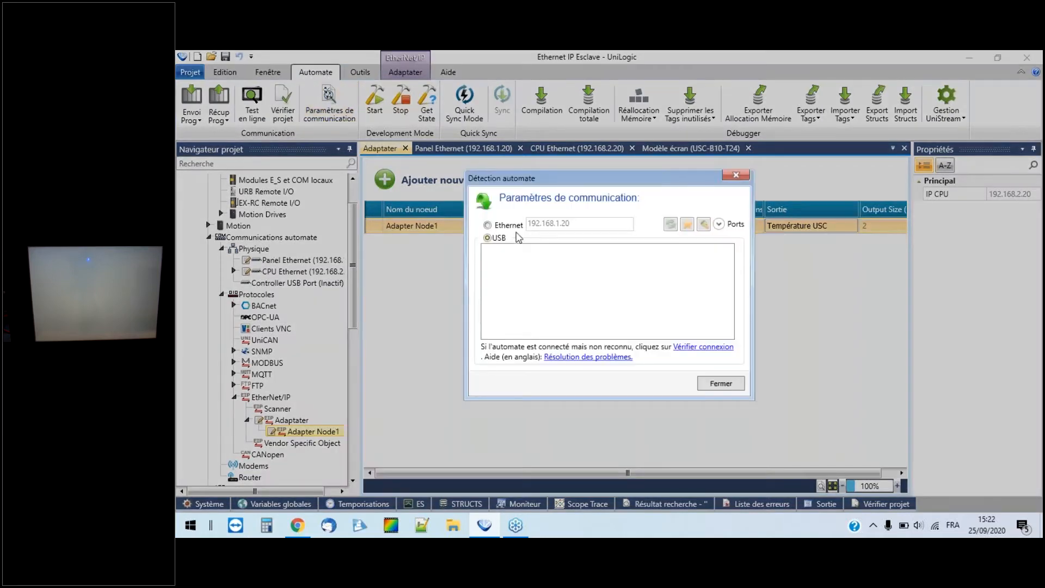
{"action": "left_click", "coordinate": [512, 228]}
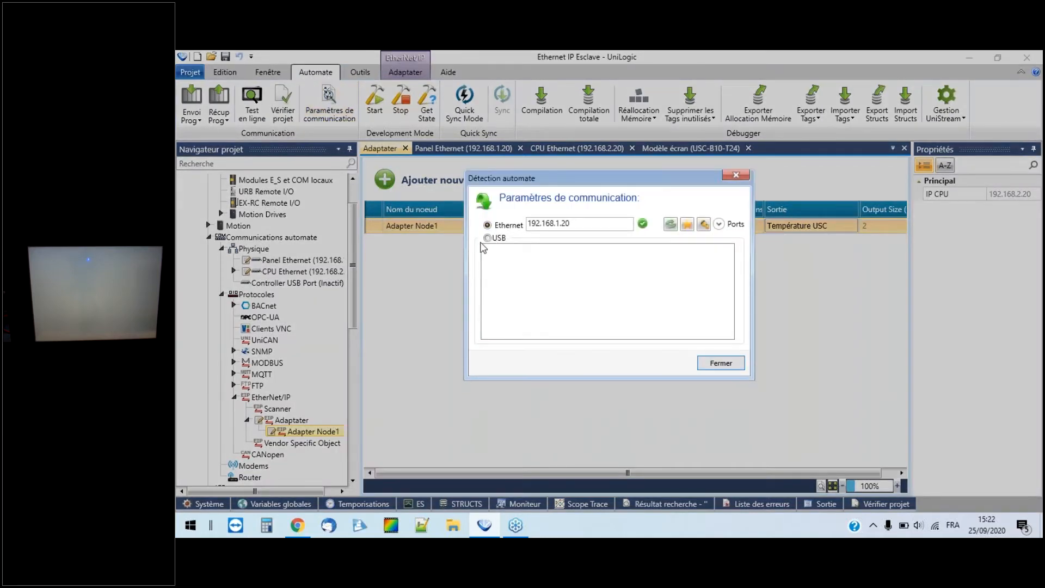
- Send the project to the PLC with a total download (Envoi total), and exit online test mode
{"action": "left_click", "coordinate": [191, 101]}
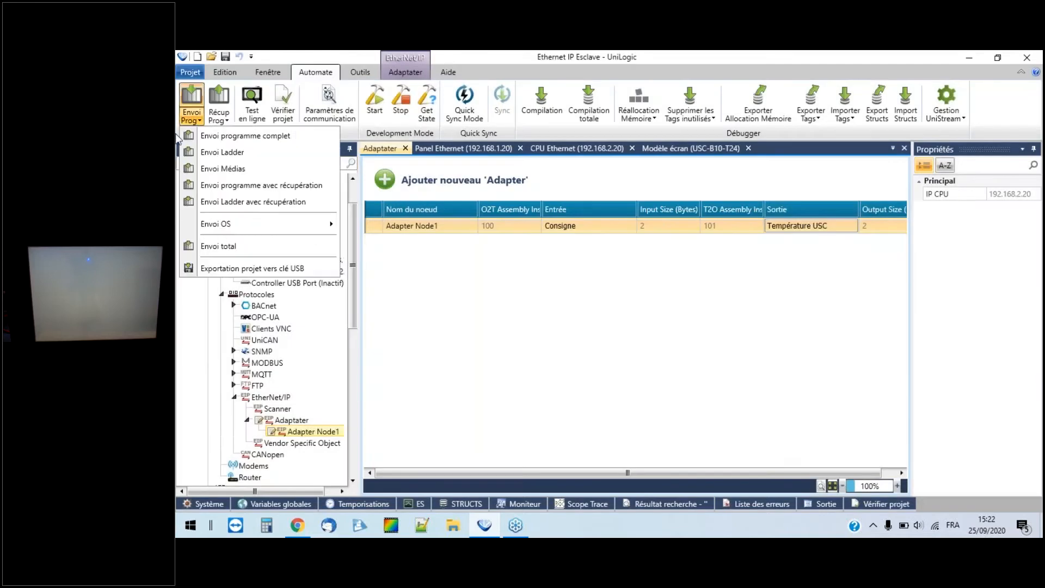
{"action": "left_click", "coordinate": [239, 248]}
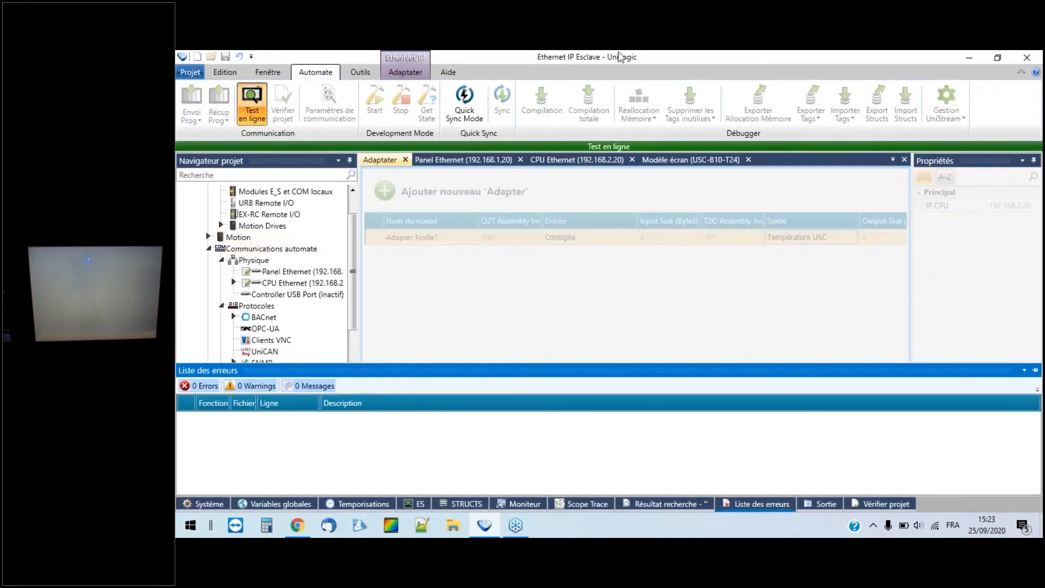
{"action": "left_click", "coordinate": [612, 277]}
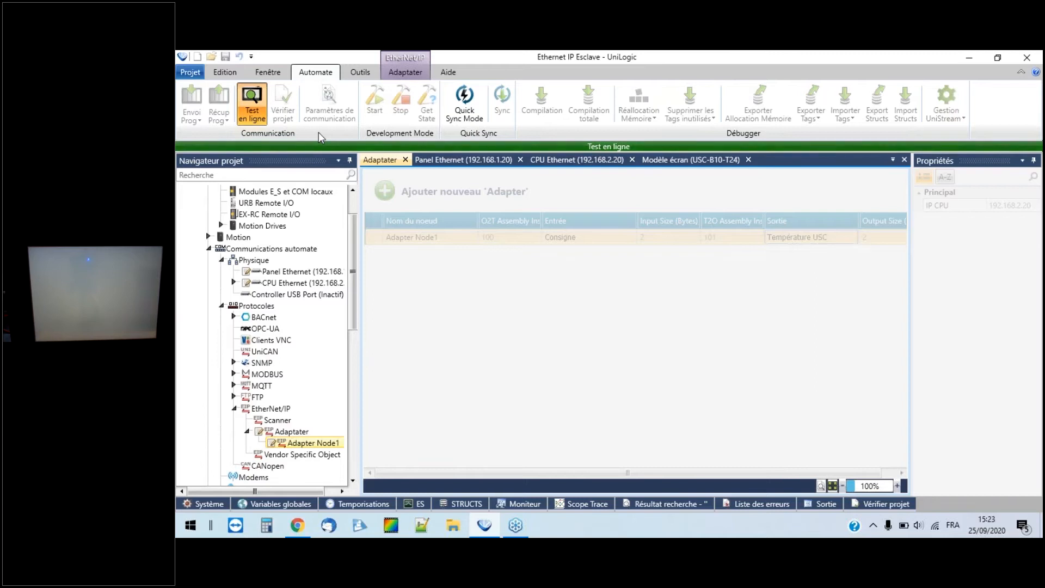
{"action": "left_click", "coordinate": [245, 113]}
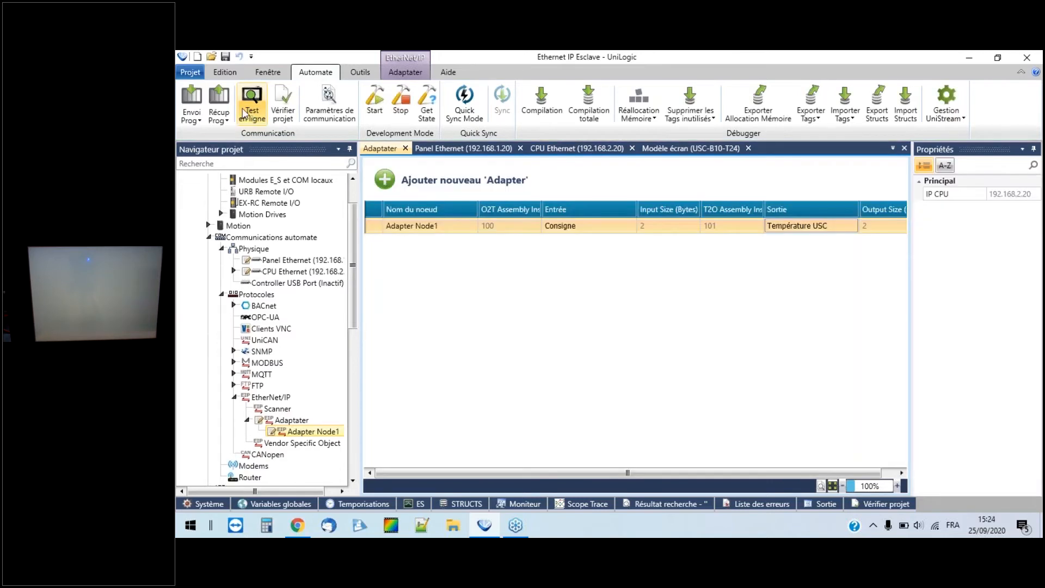
- Save the slave project and create a new project named Ethernet IP Maitre in D:\Temp with the USP-104-B10 controller
{"action": "left_click", "coordinate": [197, 56]}
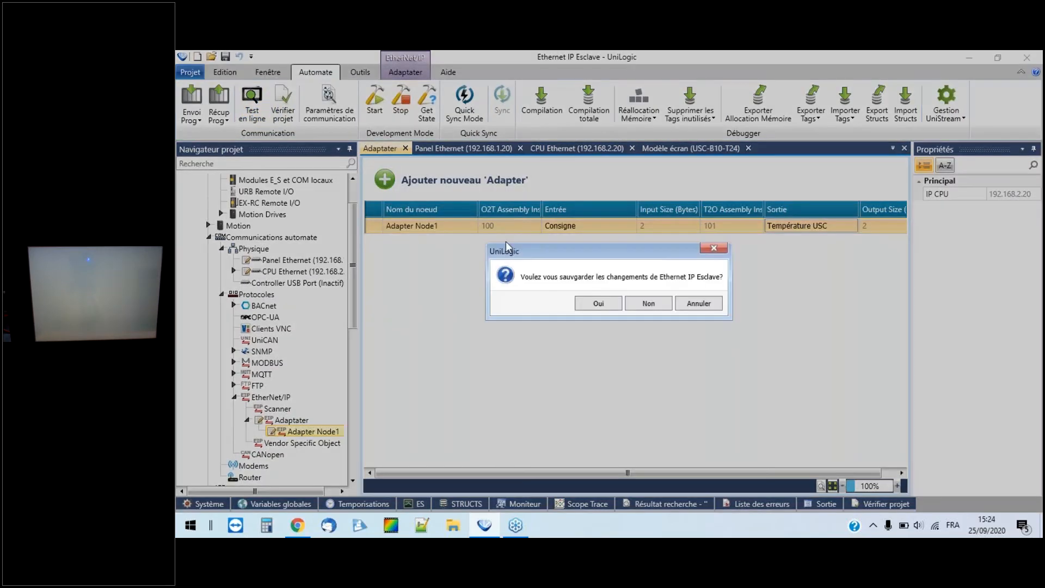
{"action": "left_click", "coordinate": [598, 303]}
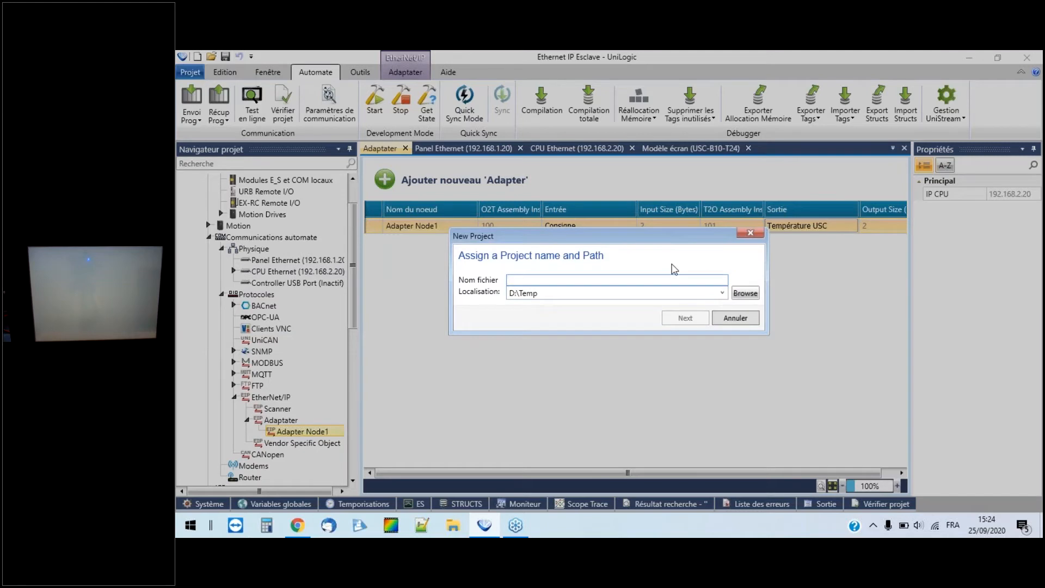
{"action": "type", "text": "Ethernet IP Maitre"}
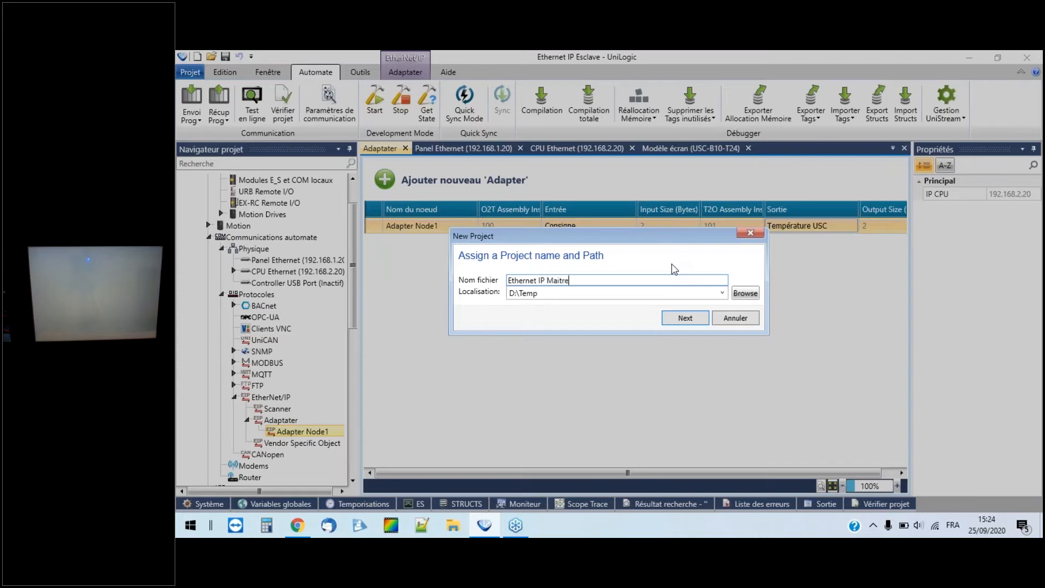
{"action": "left_click", "coordinate": [694, 320]}
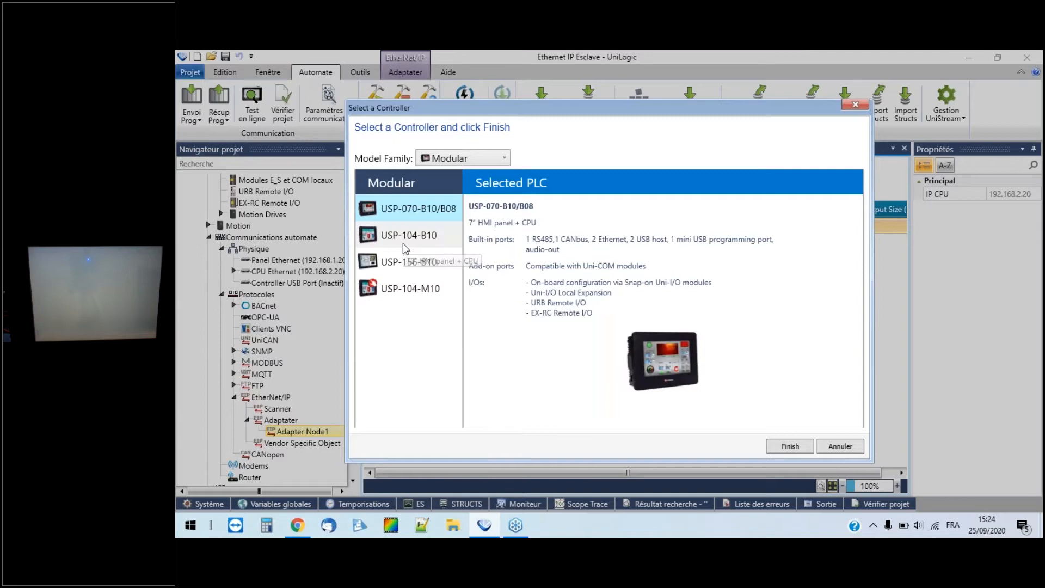
{"action": "left_click", "coordinate": [404, 246]}
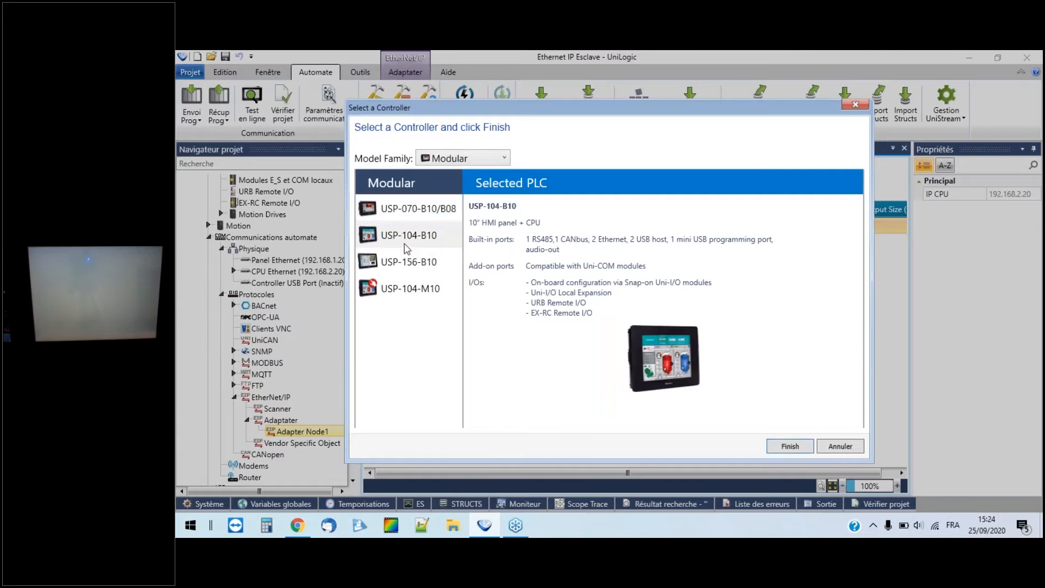
{"action": "left_click", "coordinate": [801, 449]}
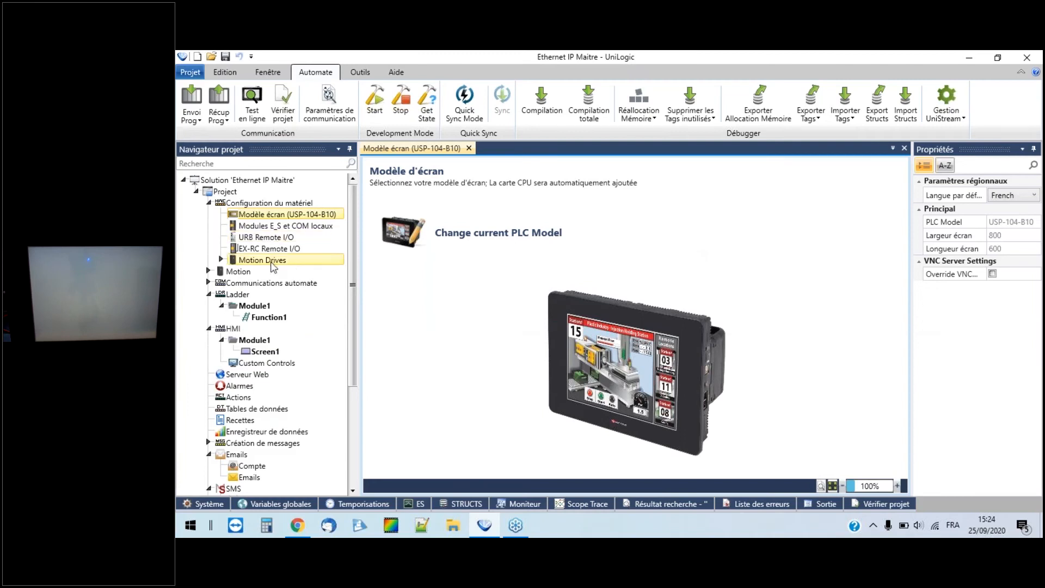
- Set the CPU Ethernet port's IP address to 192.168.2.10 and its default gateway to 192.168.2.1
{"action": "left_click", "coordinate": [208, 283]}
{"action": "left_click", "coordinate": [221, 294]}
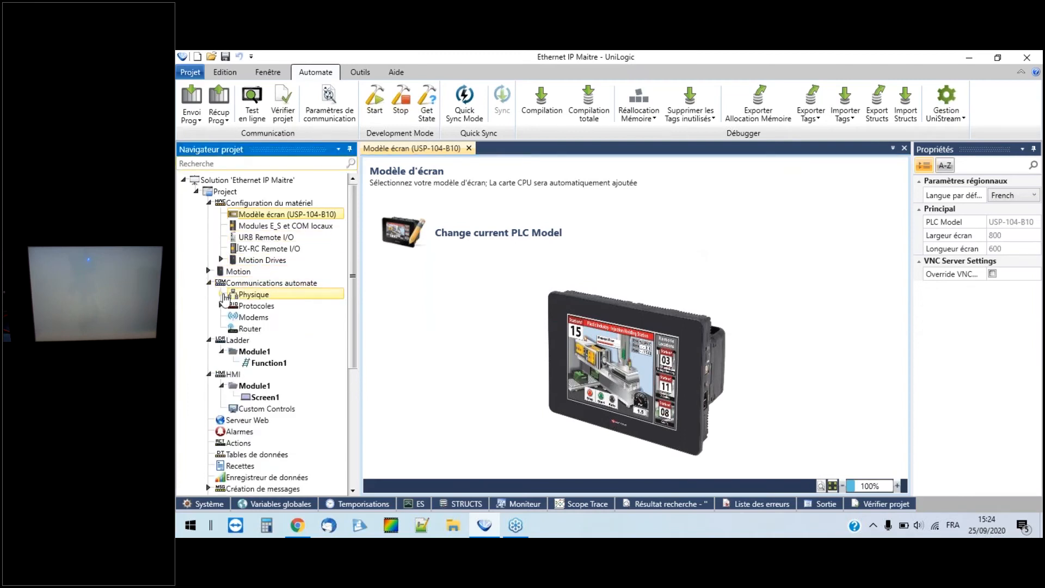
{"action": "left_click", "coordinate": [293, 318]}
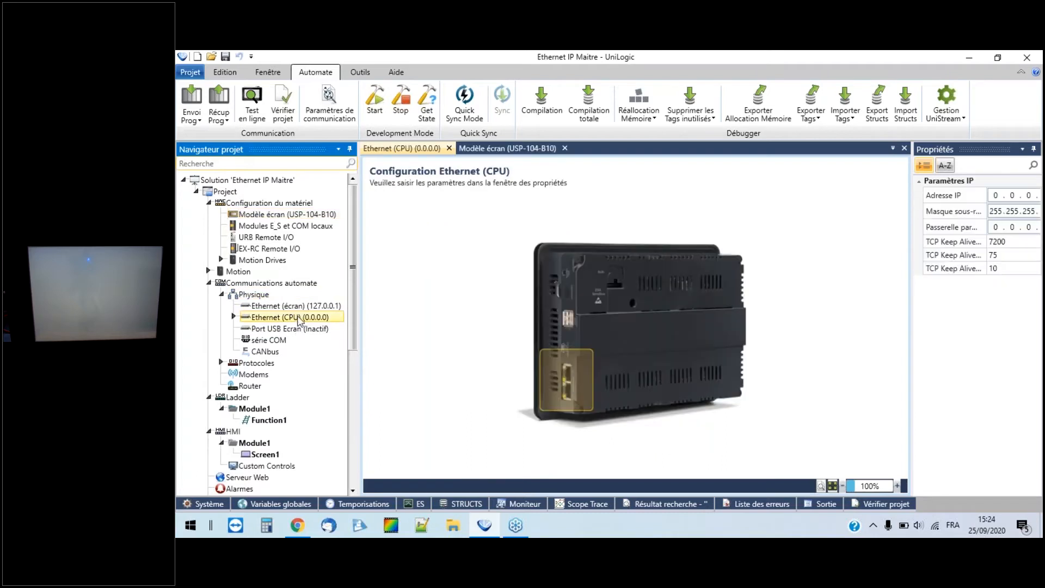
{"action": "left_click_drag", "start_coordinate": [912, 292], "coordinate": [843, 294]}
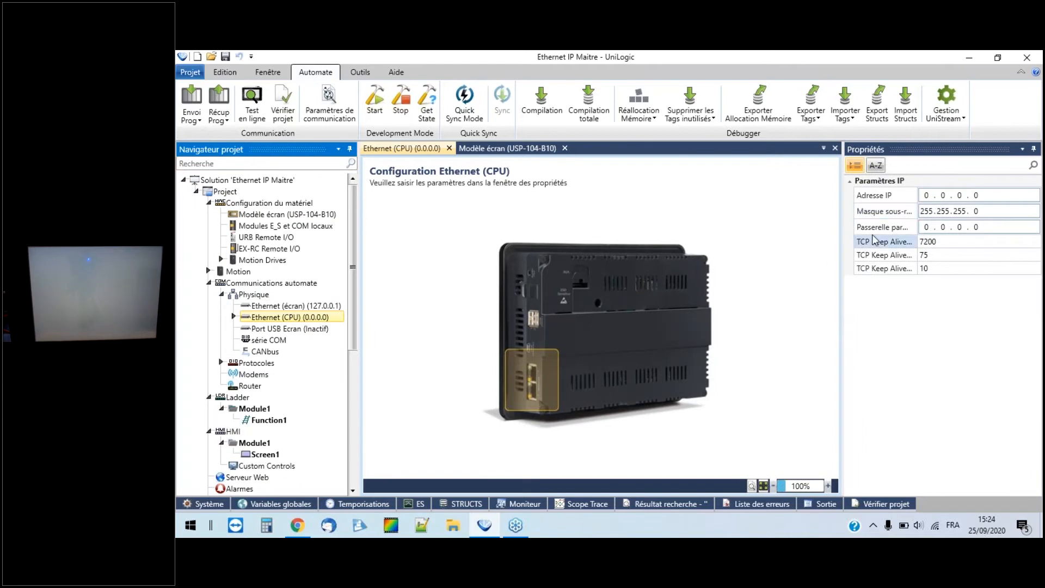
{"action": "left_click", "coordinate": [925, 195]}
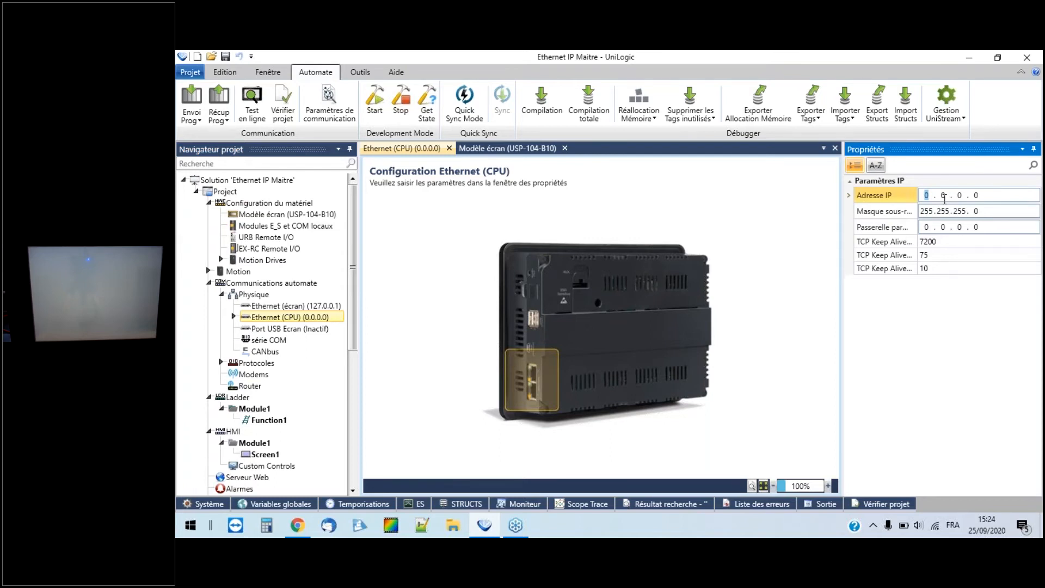
{"action": "type", "text": "192.168. "}
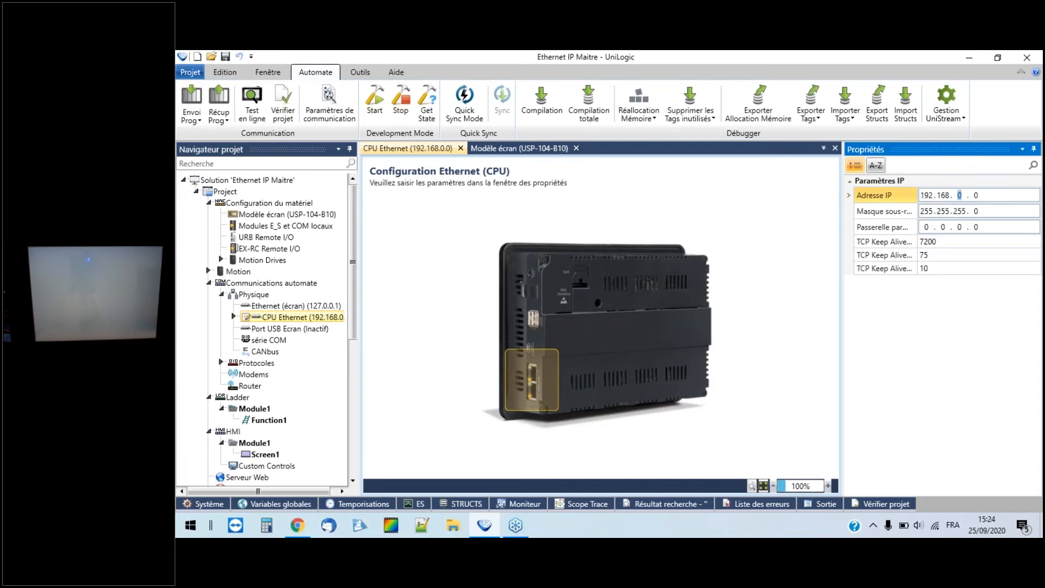
{"action": "type", "text": "2 . 10"}
{"action": "left_click", "coordinate": [932, 227]}
{"action": "type", "text": "192.168"}
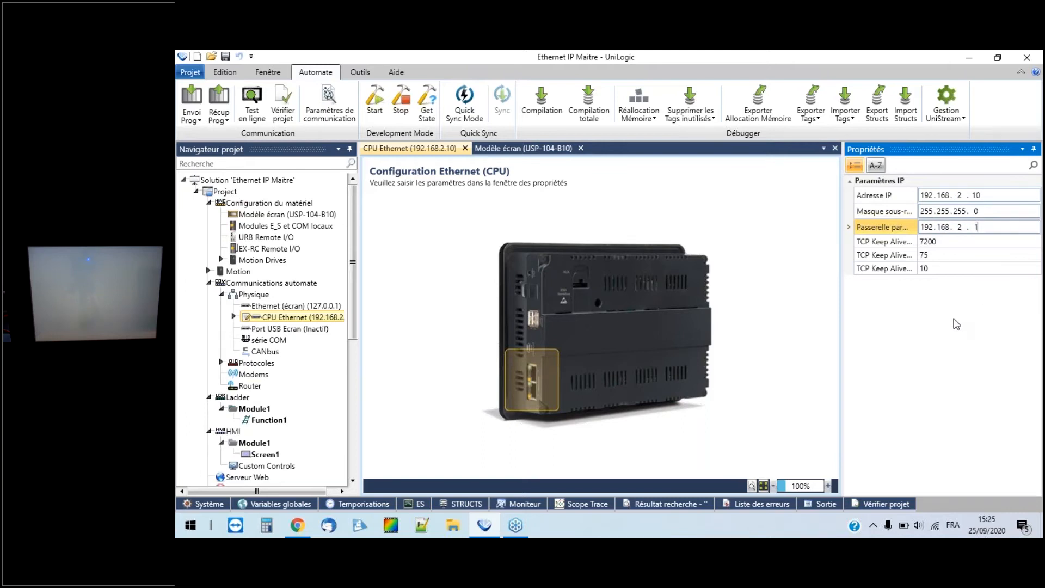
- Set the panel Ethernet port's IP address to 192.168.1.10 and its default gateway to 192.168.1.1
{"action": "double_click", "coordinate": [303, 306]}
{"action": "left_click", "coordinate": [926, 255]}
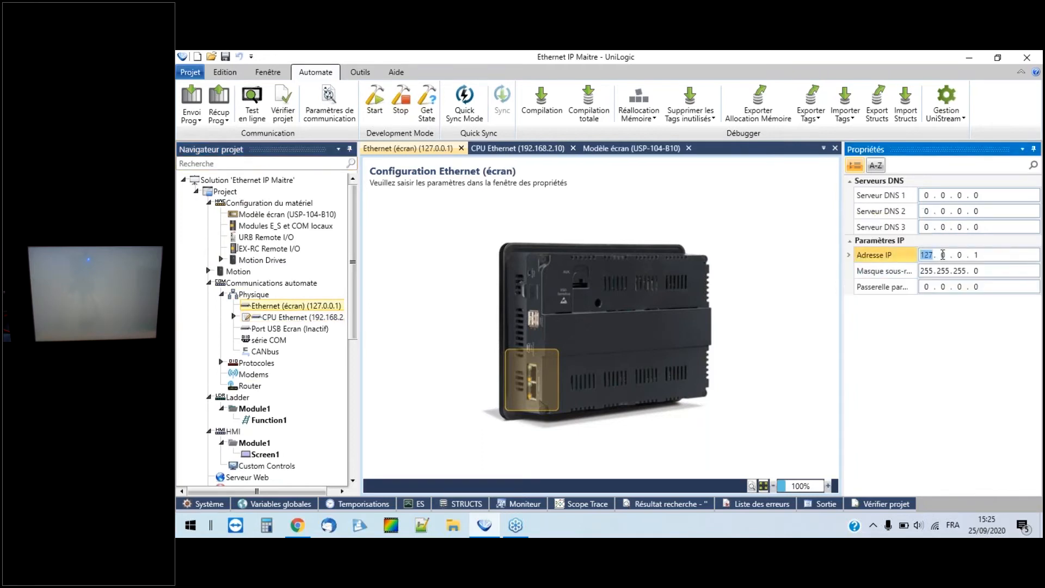
{"action": "type", "text": "192.1"}
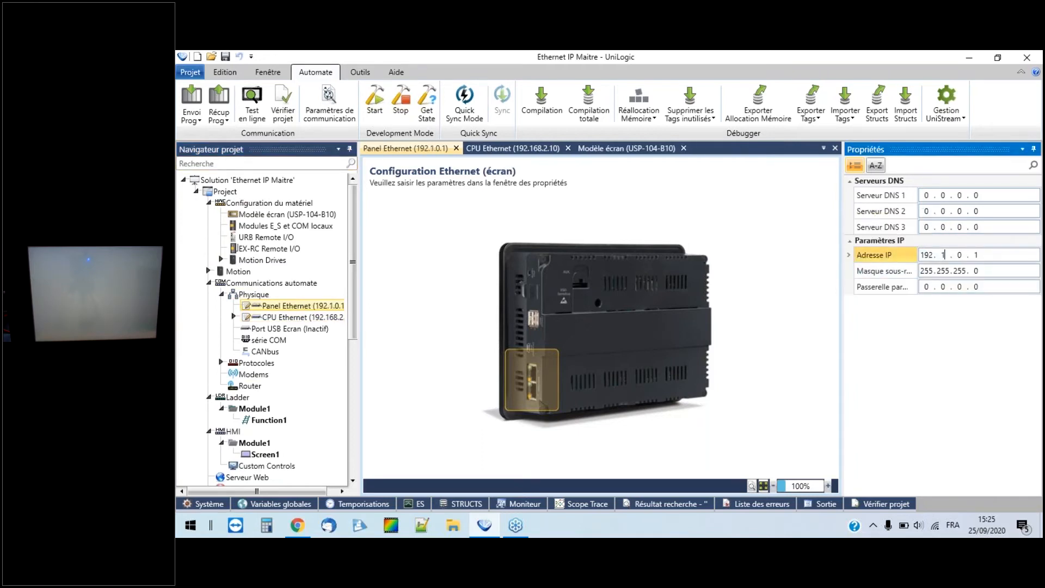
{"action": "type", "text": "68"}
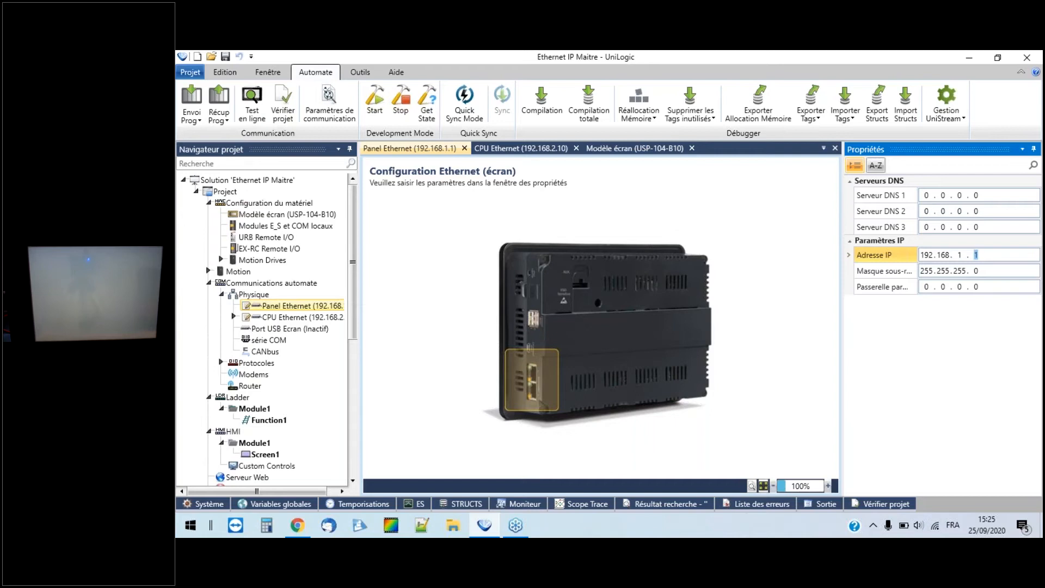
{"action": "type", "text": "0"}
{"action": "key", "text": "Return"}
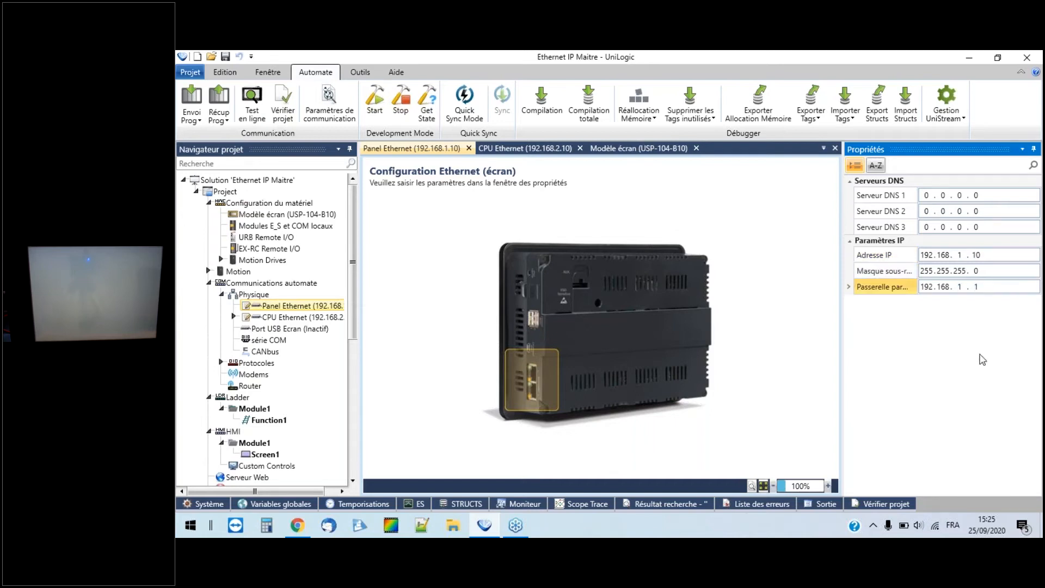
- Add a node to the EtherNet/IP scanner from the EDS file in D:\Temp
{"action": "left_click_drag", "start_coordinate": [361, 310], "coordinate": [402, 313]}
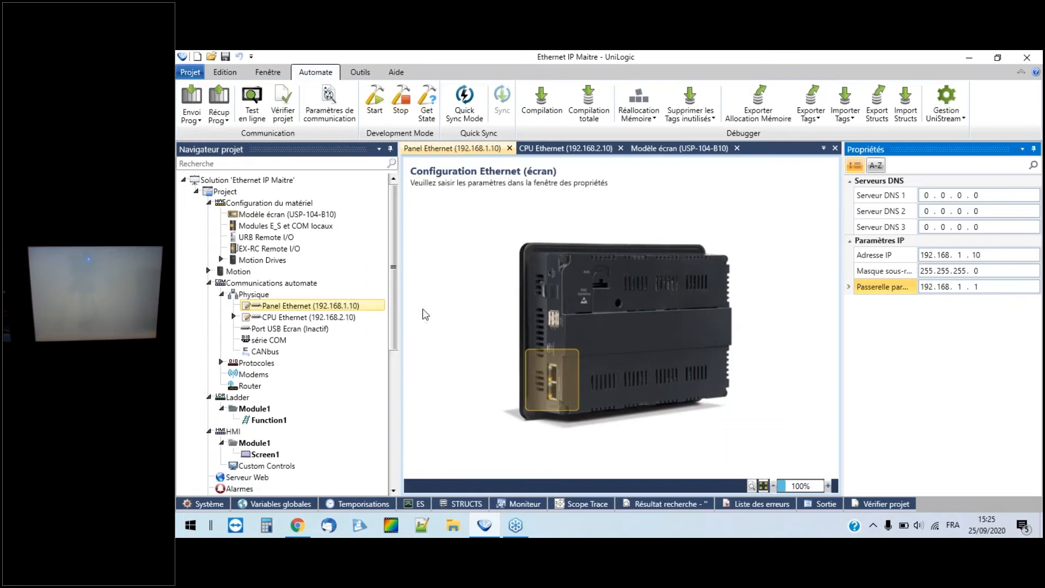
{"action": "left_click", "coordinate": [221, 294]}
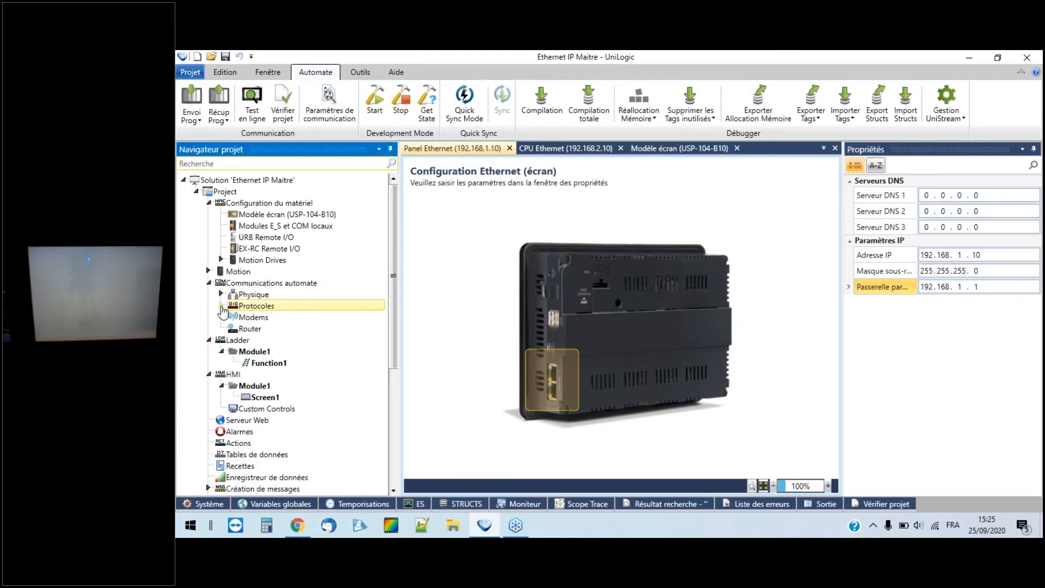
{"action": "left_click", "coordinate": [222, 308]}
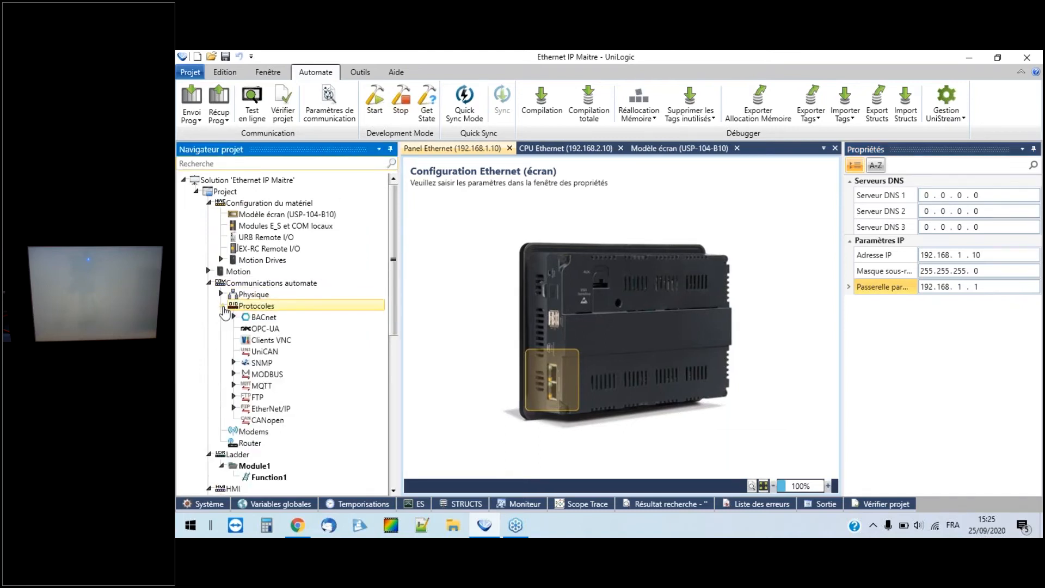
{"action": "left_click", "coordinate": [234, 408]}
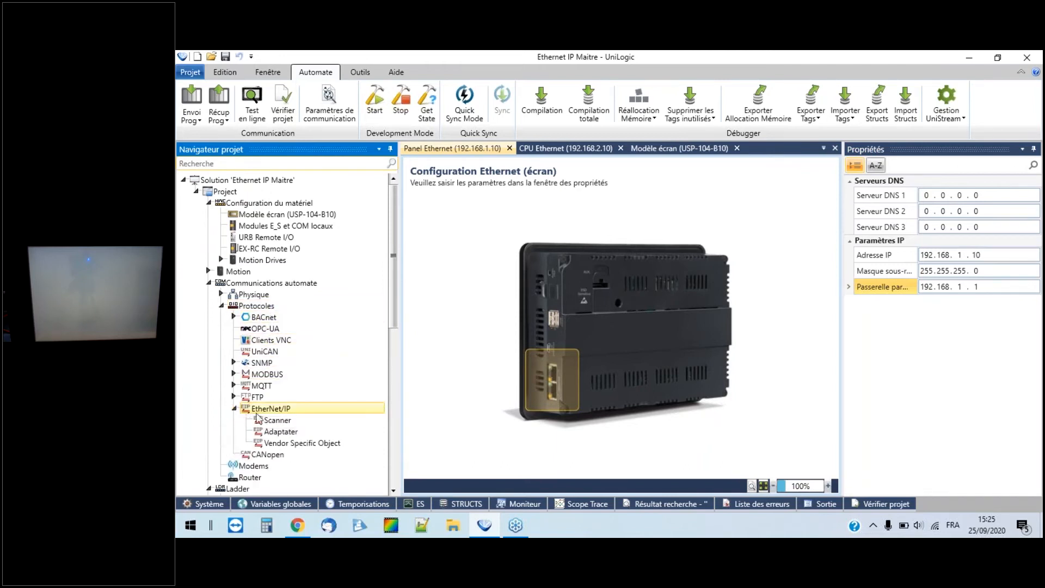
{"action": "double_click", "coordinate": [263, 422]}
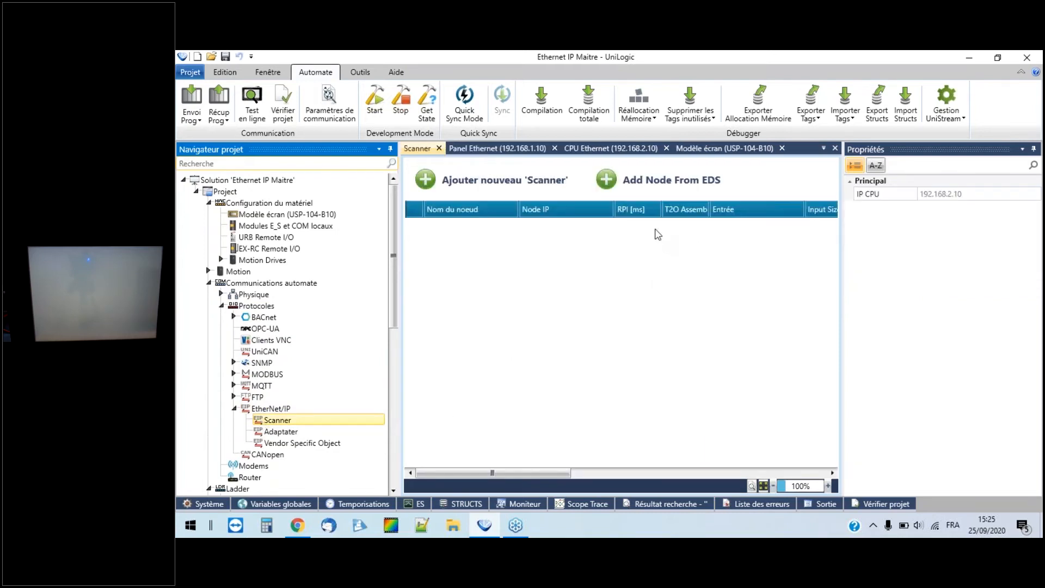
{"action": "left_click", "coordinate": [676, 183]}
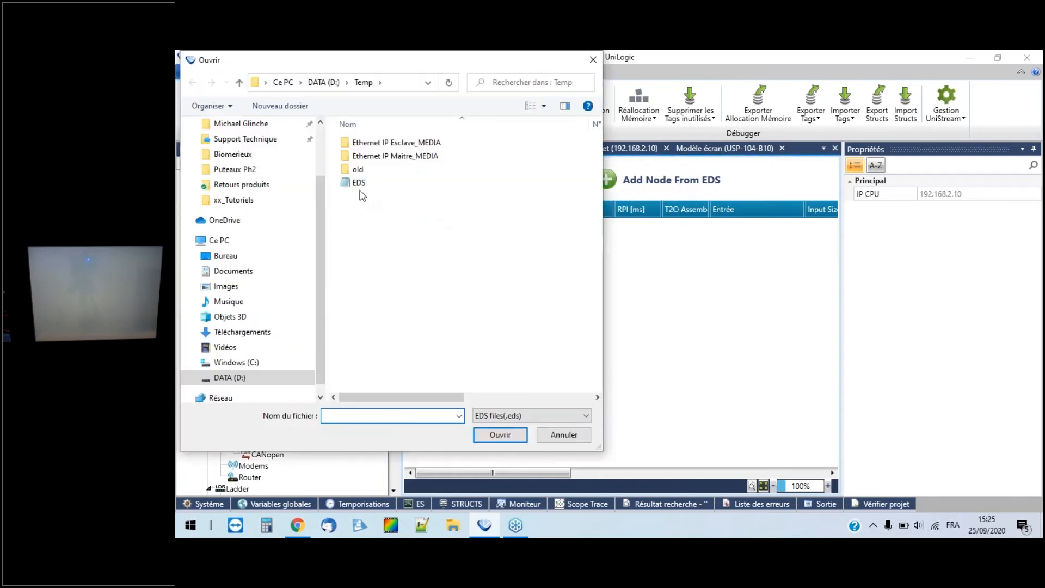
{"action": "left_click", "coordinate": [358, 185]}
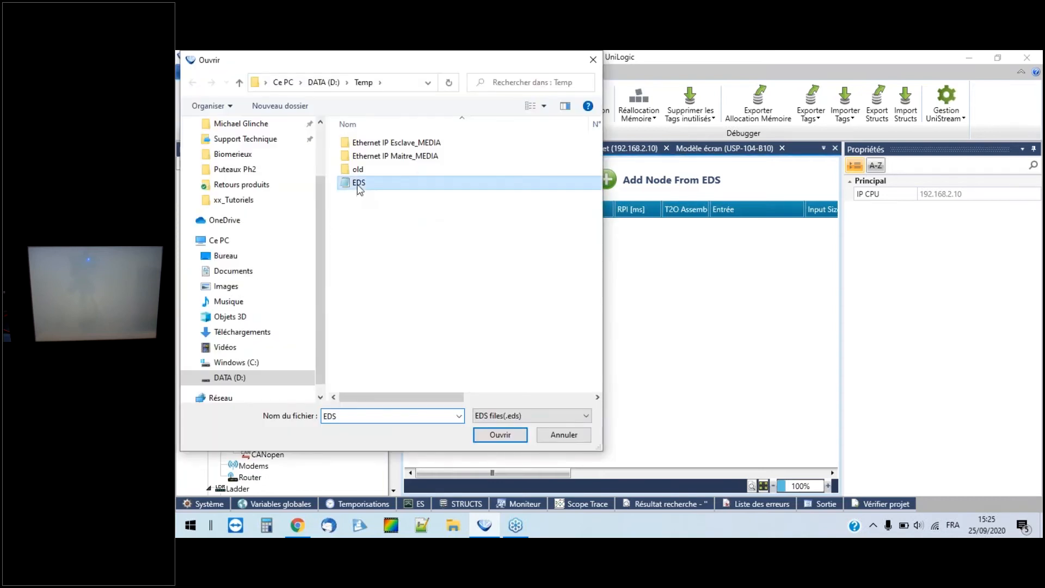
{"action": "left_click", "coordinate": [501, 435]}
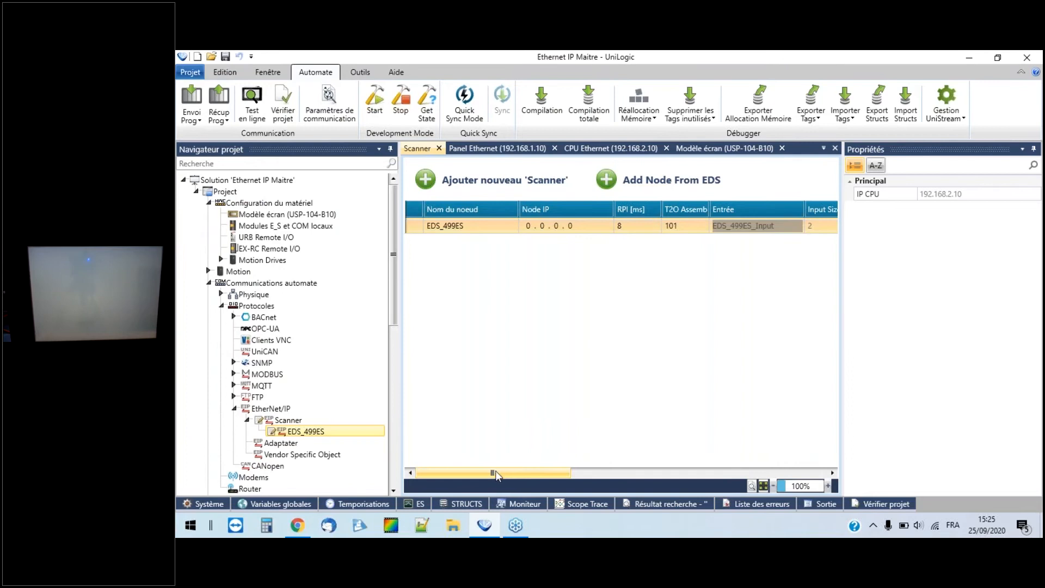
- Set the scanner node's IP address to 192.168.2.20
{"action": "left_click_drag", "start_coordinate": [496, 475], "coordinate": [491, 497]}
{"action": "left_click", "coordinate": [528, 224]}
{"action": "left_click", "coordinate": [527, 226]}
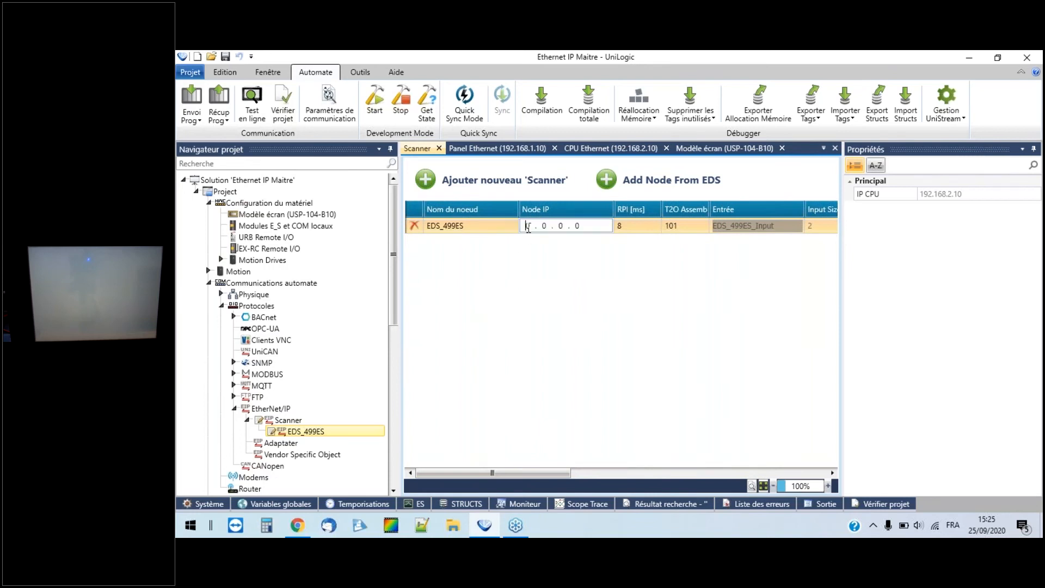
{"action": "double_click", "coordinate": [526, 226]}
{"action": "type", "text": "192.168. 2 . 20"}
{"action": "key", "text": "Return"}
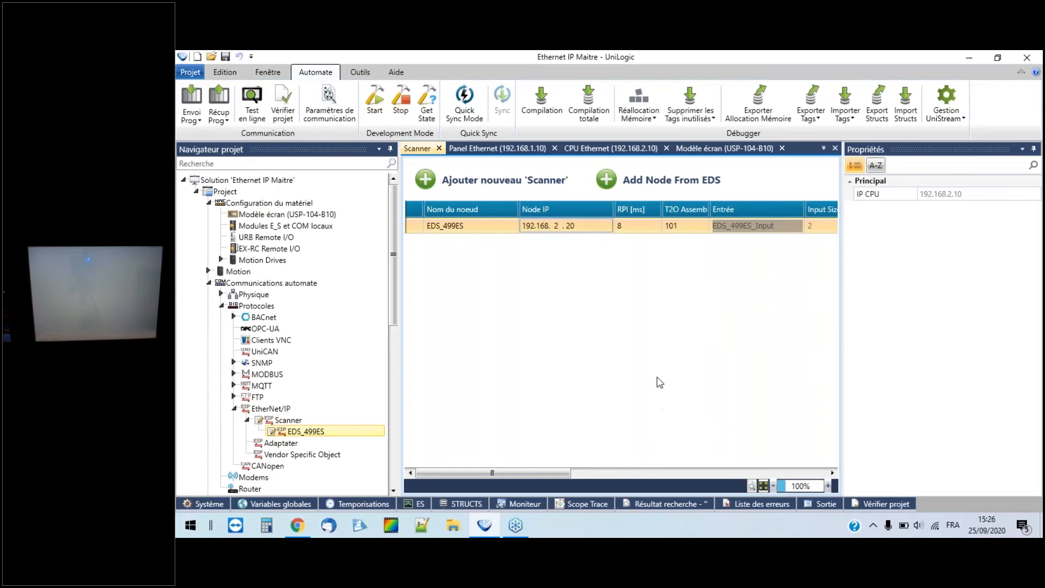
- Examine the scanner node's remaining parameters and the members of its input and output I/O tags
{"action": "left_click_drag", "start_coordinate": [559, 472], "coordinate": [655, 470]}
{"action": "left_click", "coordinate": [421, 503]}
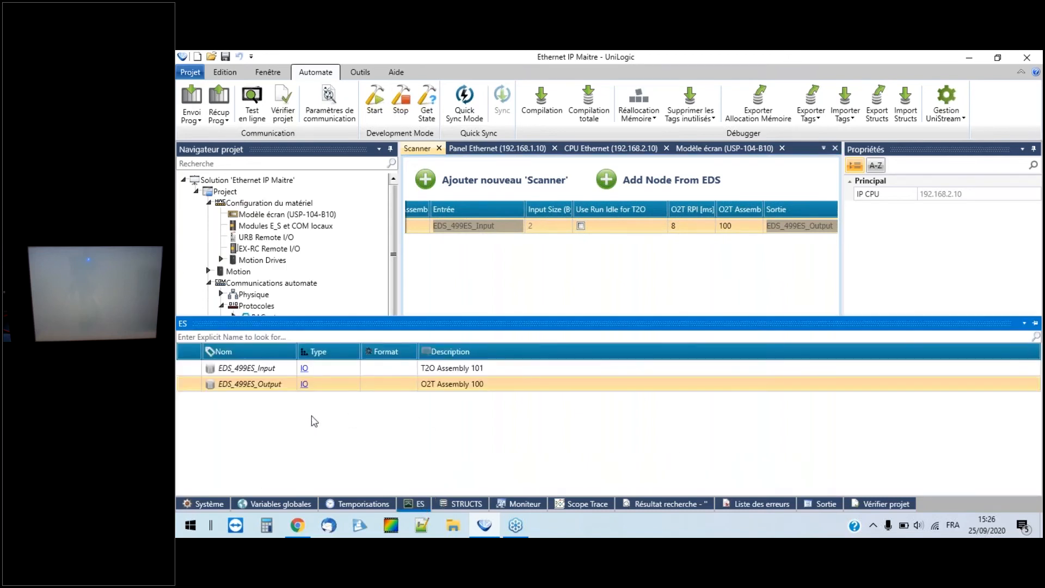
{"action": "left_click", "coordinate": [305, 370]}
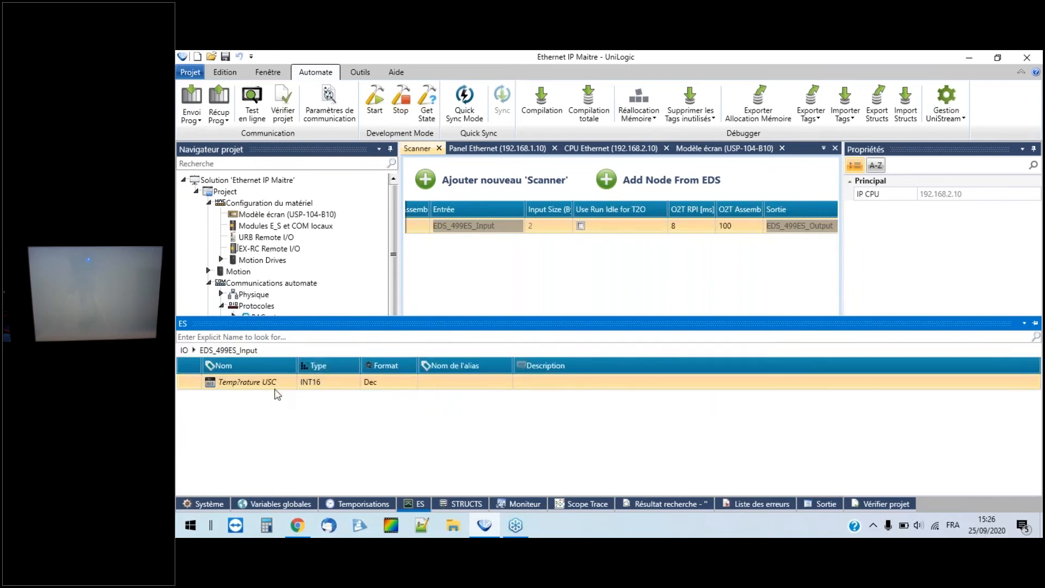
{"action": "left_click", "coordinate": [183, 350]}
{"action": "left_click", "coordinate": [305, 379]}
- Place a wide Numeric Box on the upper part of HMI Screen1 and link it to the temperature tag in EDS_499ES_Input
{"action": "scroll", "coordinate": [392, 378], "scroll_direction": "down", "scroll_amount": 5}
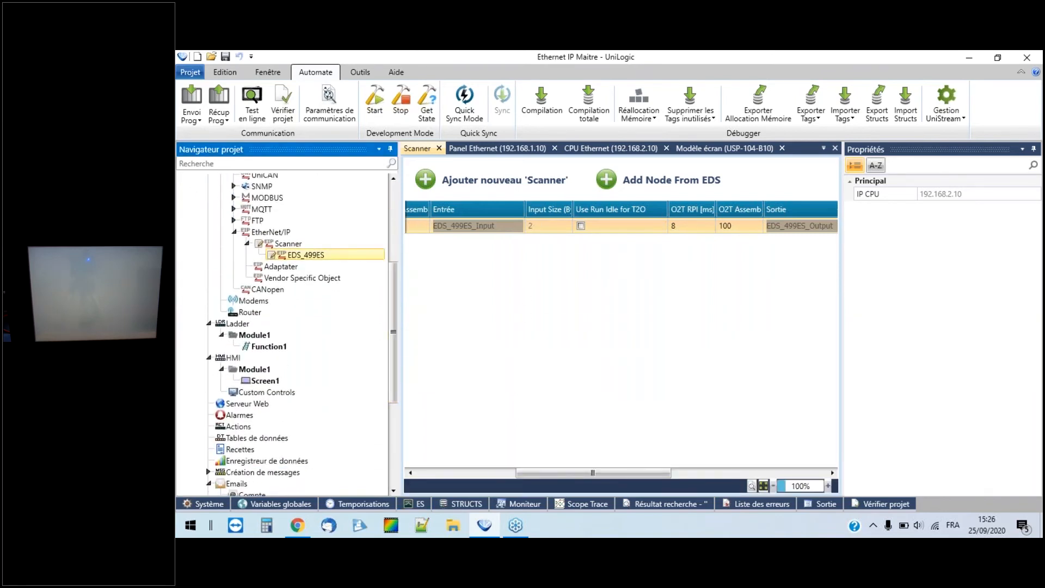
{"action": "left_click", "coordinate": [270, 383]}
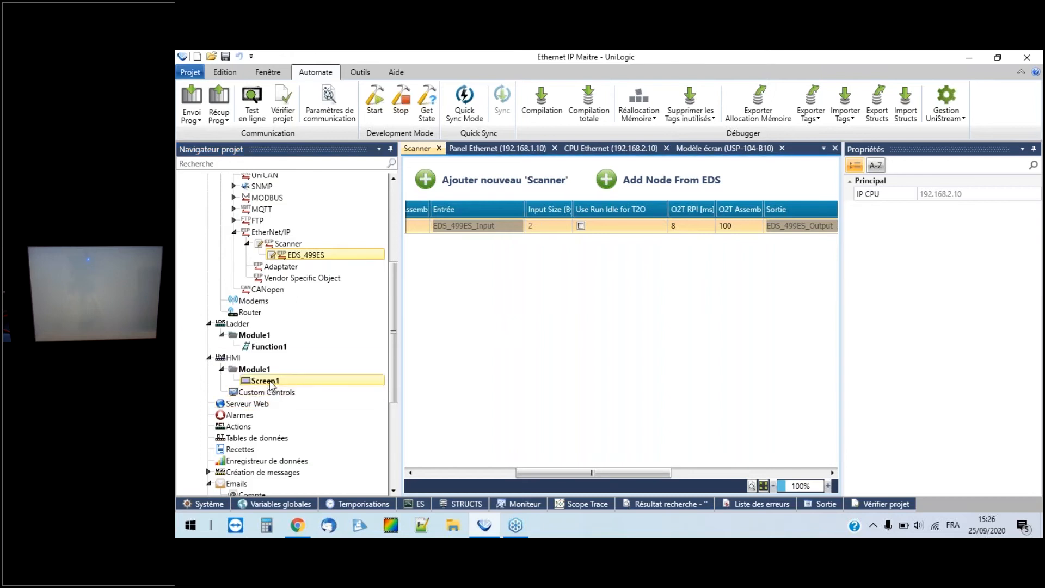
{"action": "double_click", "coordinate": [270, 382]}
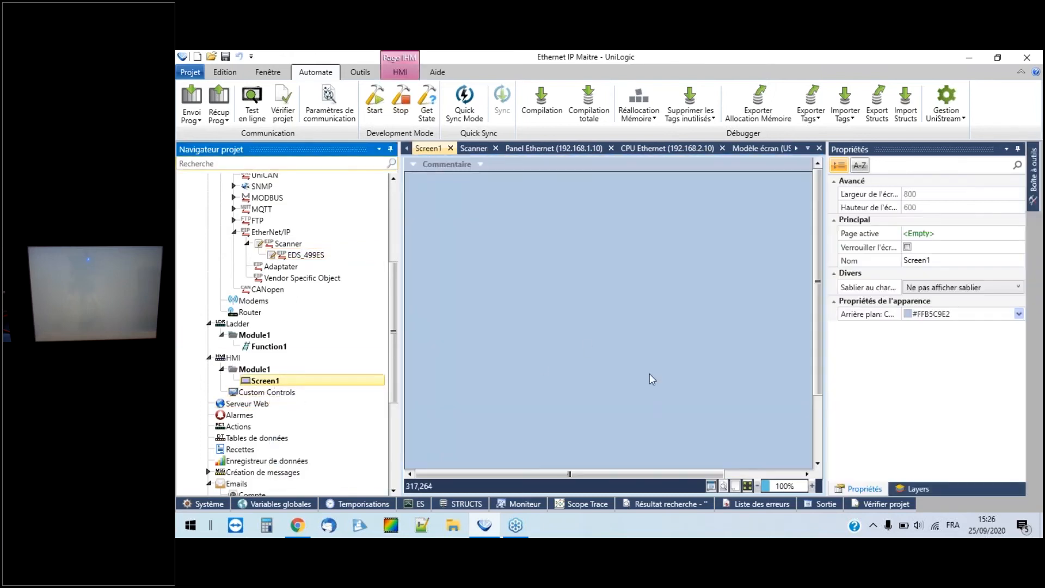
{"action": "left_click_drag", "start_coordinate": [828, 380], "coordinate": [926, 381]}
{"action": "left_click", "coordinate": [1033, 180]}
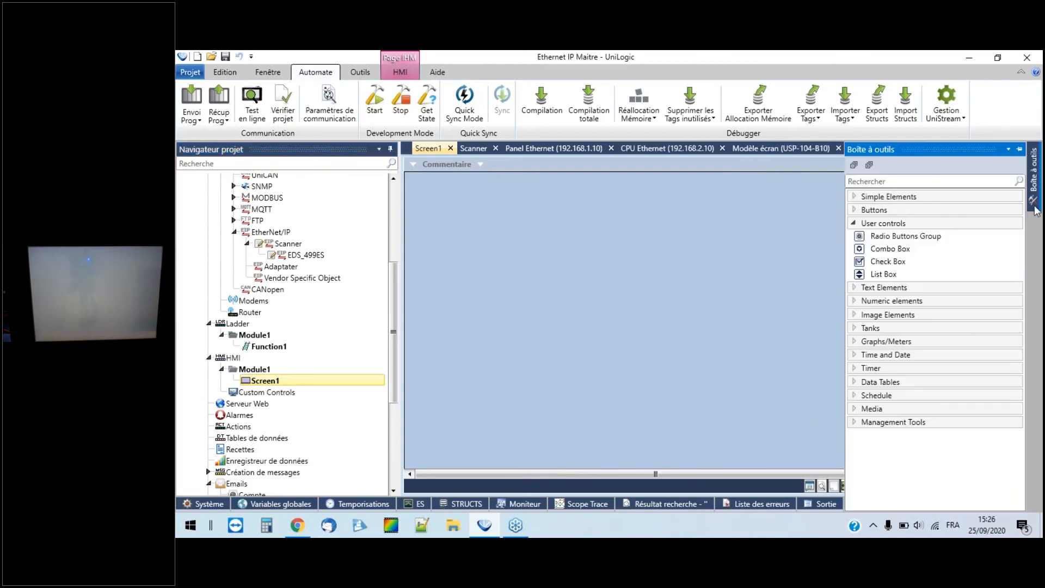
{"action": "left_click", "coordinate": [890, 302]}
{"action": "left_click", "coordinate": [910, 313]}
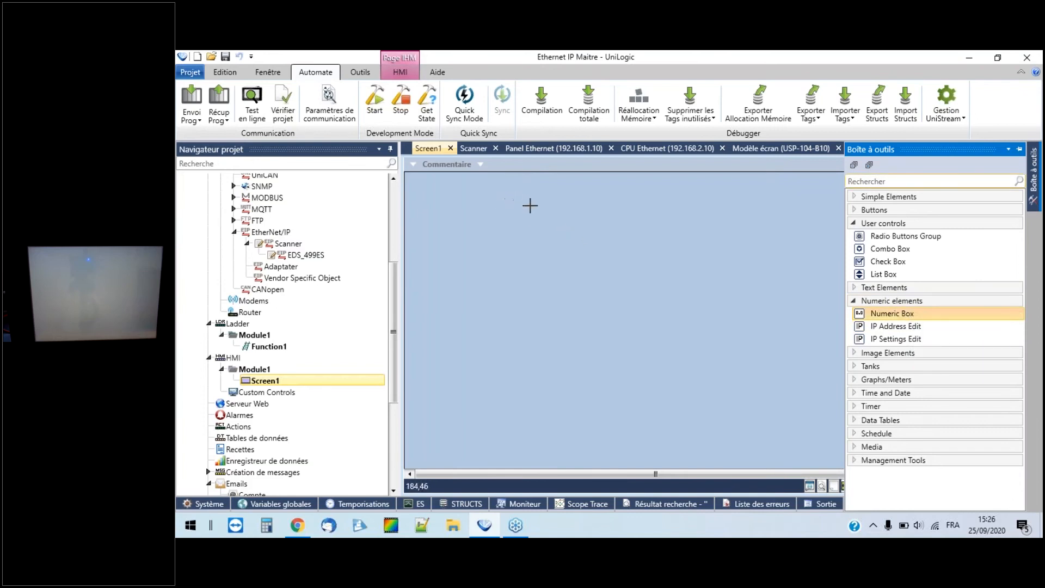
{"action": "left_click", "coordinate": [528, 204]}
{"action": "left_click_drag", "start_coordinate": [791, 291], "coordinate": [789, 288]}
{"action": "left_click", "coordinate": [992, 238]}
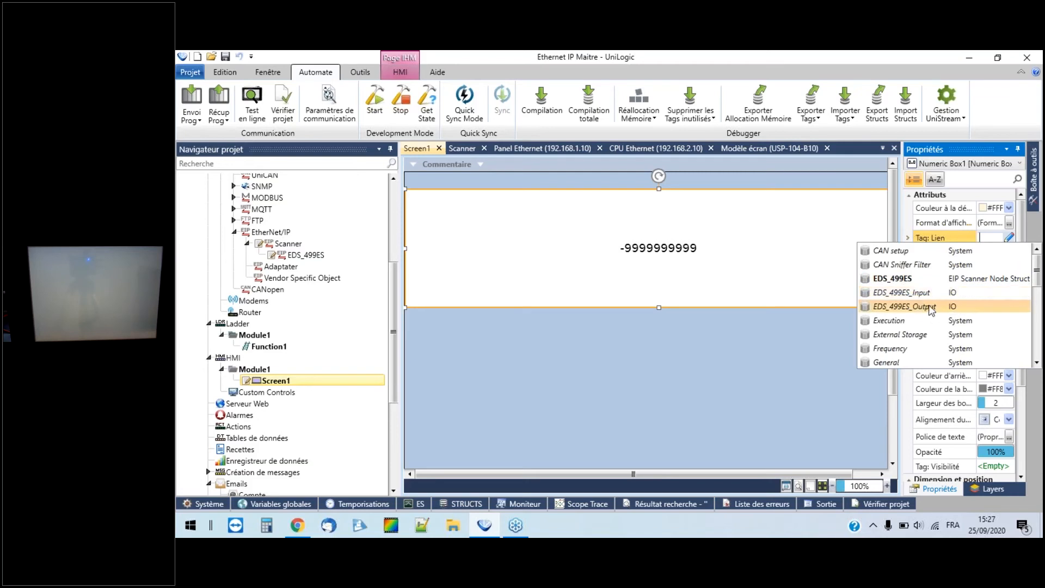
{"action": "left_click", "coordinate": [903, 293]}
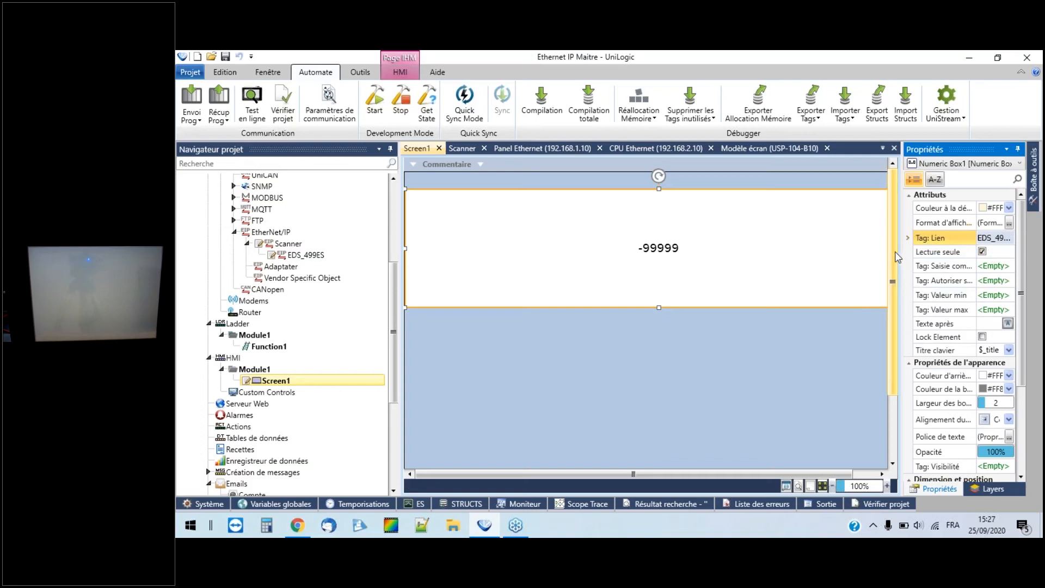
- Set the text after the value of the temperature Numeric Box to °C
{"action": "left_click_drag", "start_coordinate": [895, 275], "coordinate": [833, 275]}
{"action": "left_click", "coordinate": [957, 323]}
{"action": "left_click", "coordinate": [961, 337]}
{"action": "left_click", "coordinate": [960, 325]}
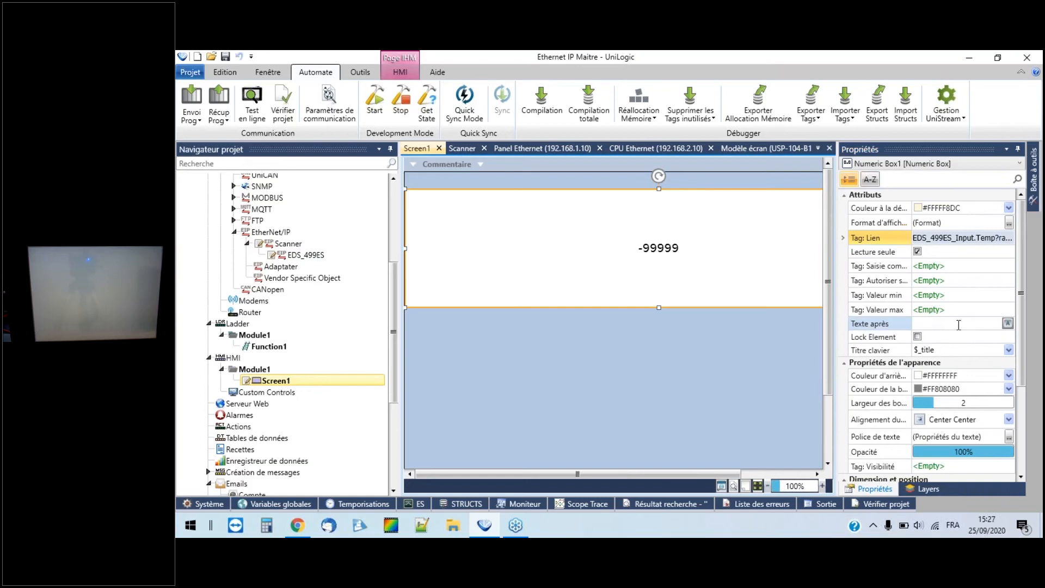
{"action": "left_click", "coordinate": [940, 352]}
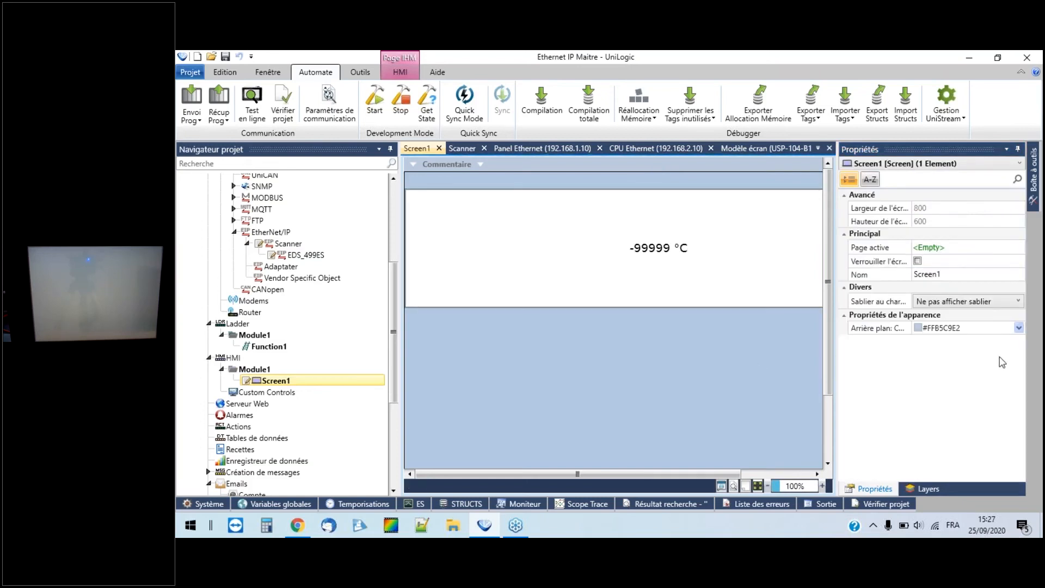
- Set the font size of the temperature Numeric Box to 72
{"action": "left_click", "coordinate": [773, 303]}
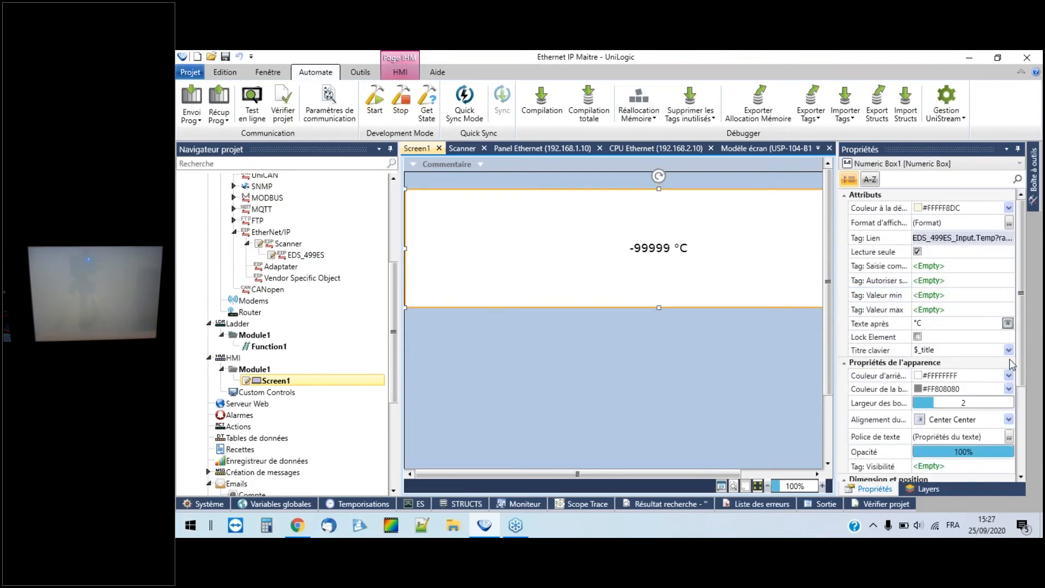
{"action": "left_click", "coordinate": [1010, 437]}
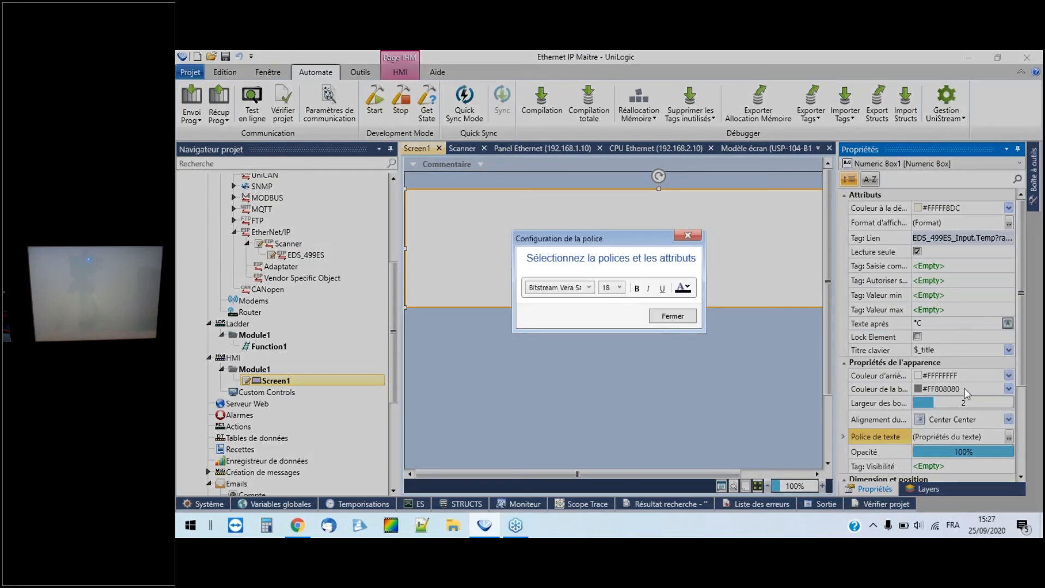
{"action": "left_click", "coordinate": [604, 288]}
{"action": "left_click", "coordinate": [606, 321]}
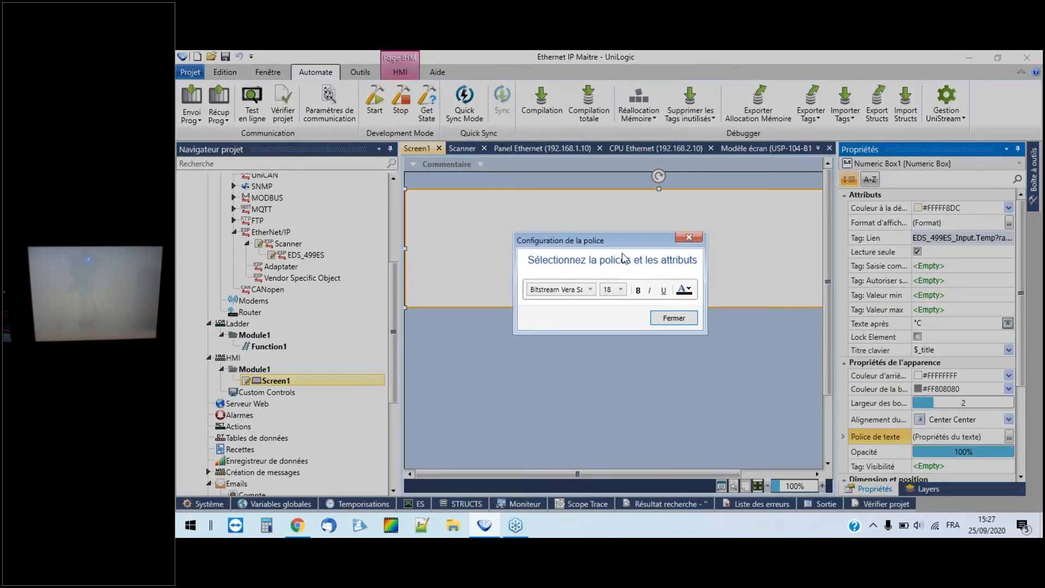
{"action": "left_click_drag", "start_coordinate": [622, 246], "coordinate": [635, 321]}
{"action": "left_click", "coordinate": [631, 362]}
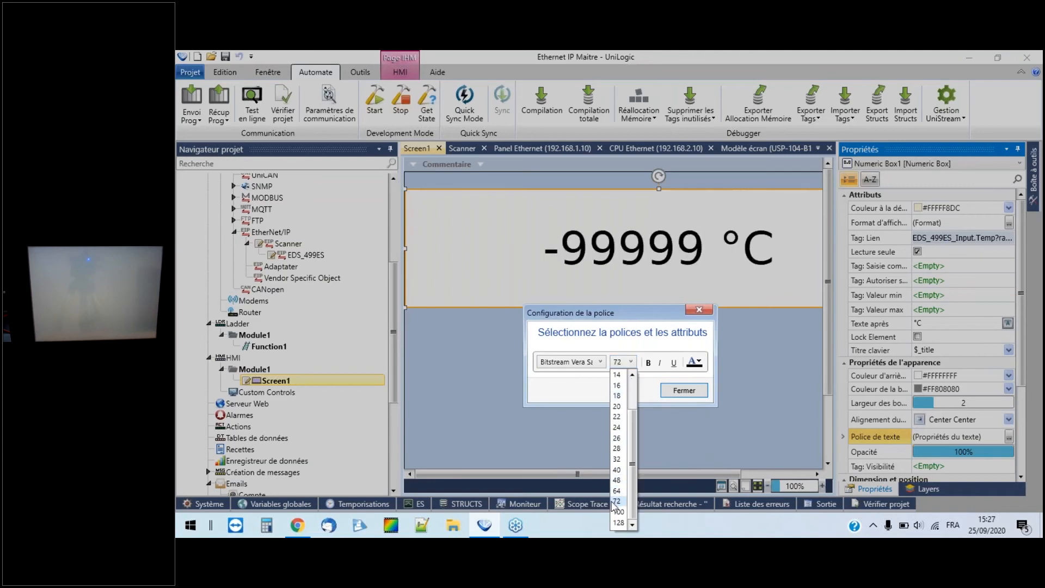
{"action": "left_click", "coordinate": [617, 502]}
{"action": "left_click", "coordinate": [684, 390]}
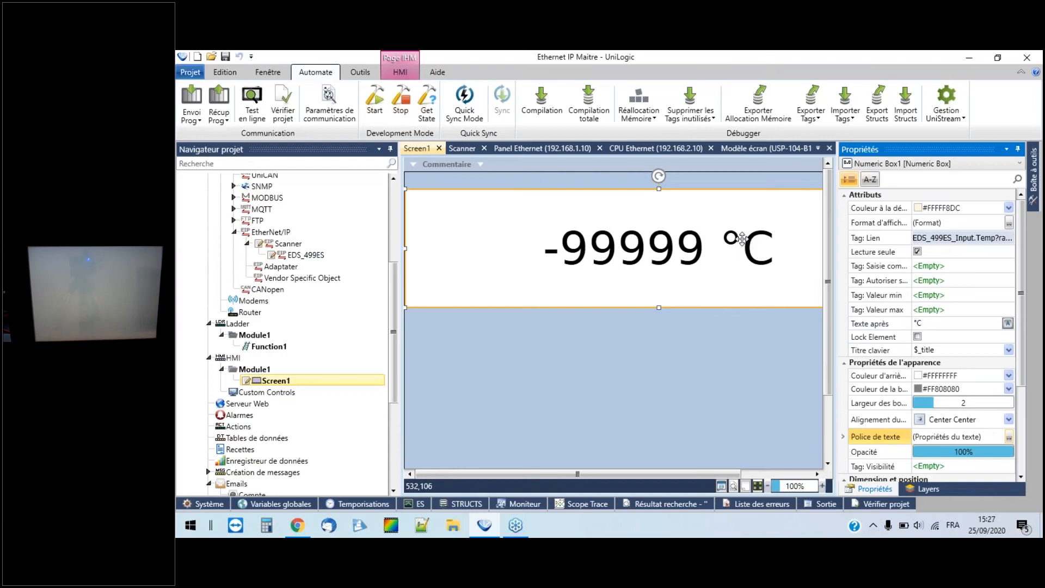
- Change the background colour of the temperature Numeric Box to light grey #FFD8D8D8
{"action": "left_click", "coordinate": [1009, 375]}
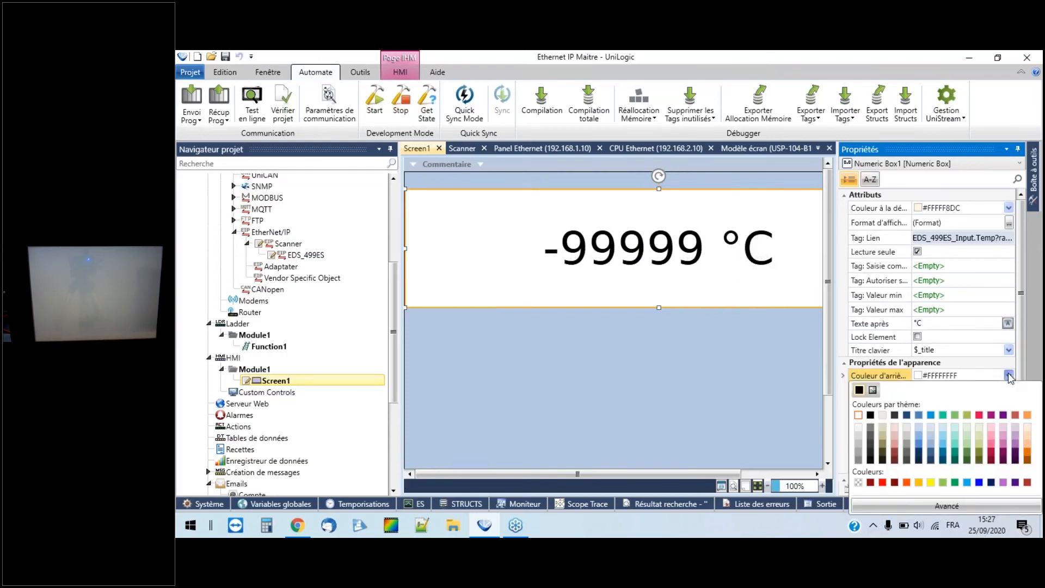
{"action": "left_click", "coordinate": [859, 436]}
{"action": "left_click", "coordinate": [645, 369]}
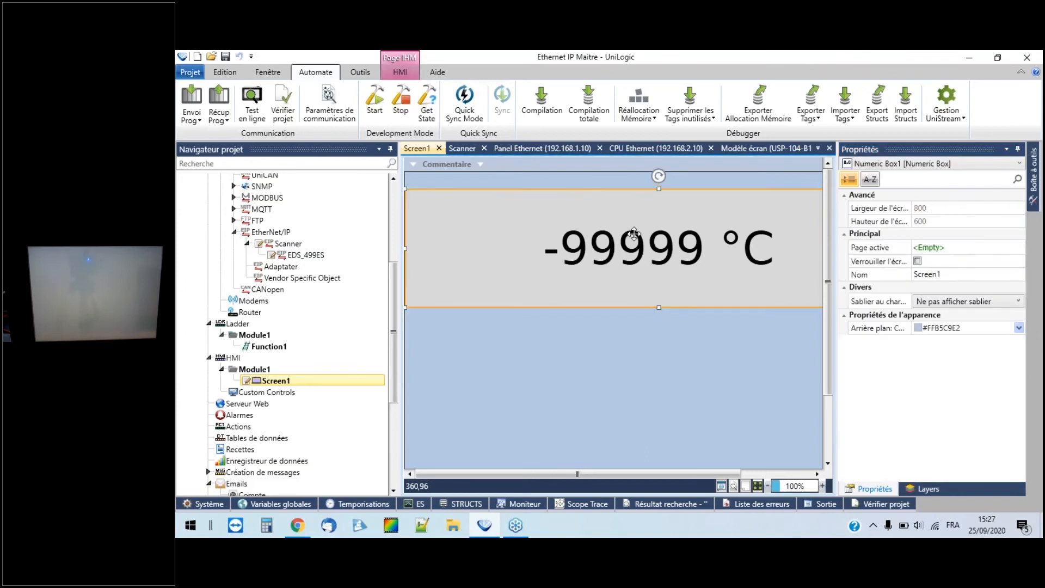
- Duplicate the grey Numeric Box and place the two boxes one above the other with a gap between them
{"action": "left_click", "coordinate": [693, 265]}
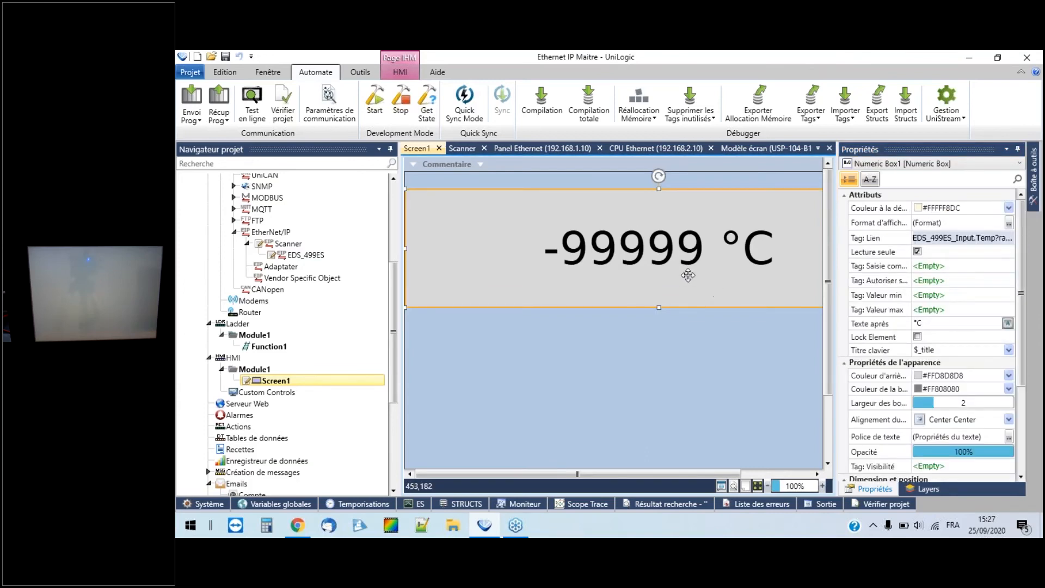
{"action": "left_click_drag", "start_coordinate": [610, 255], "coordinate": [611, 368]}
{"action": "key", "text": "ctrl+v"}
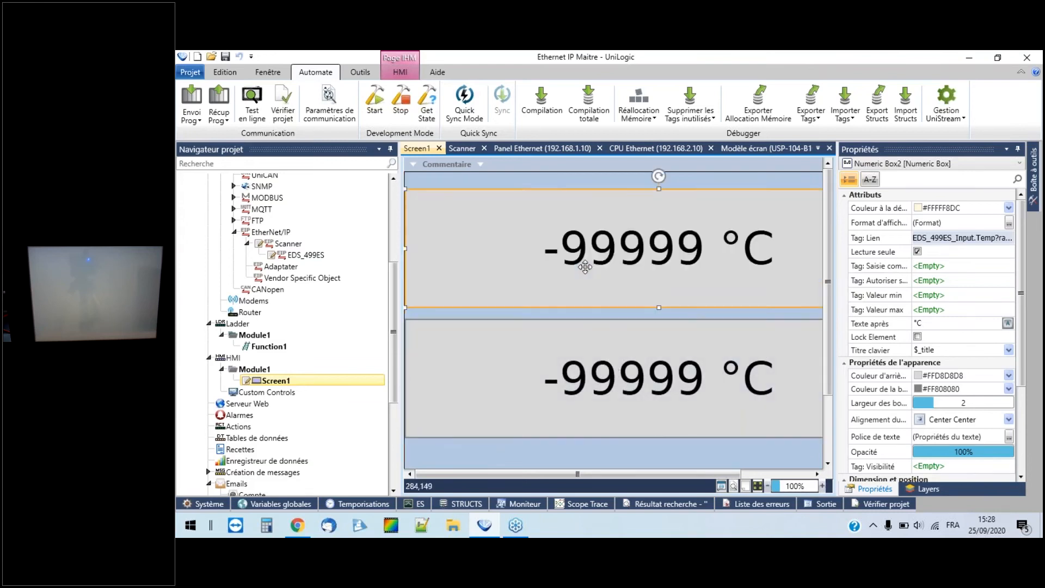
{"action": "left_click", "coordinate": [802, 325]}
{"action": "left_click_drag", "start_coordinate": [590, 375], "coordinate": [590, 396]}
- Make the lower Numeric Box writable and link it to the tag EDS_499ES_Output.Consigne
{"action": "left_click", "coordinate": [918, 252]}
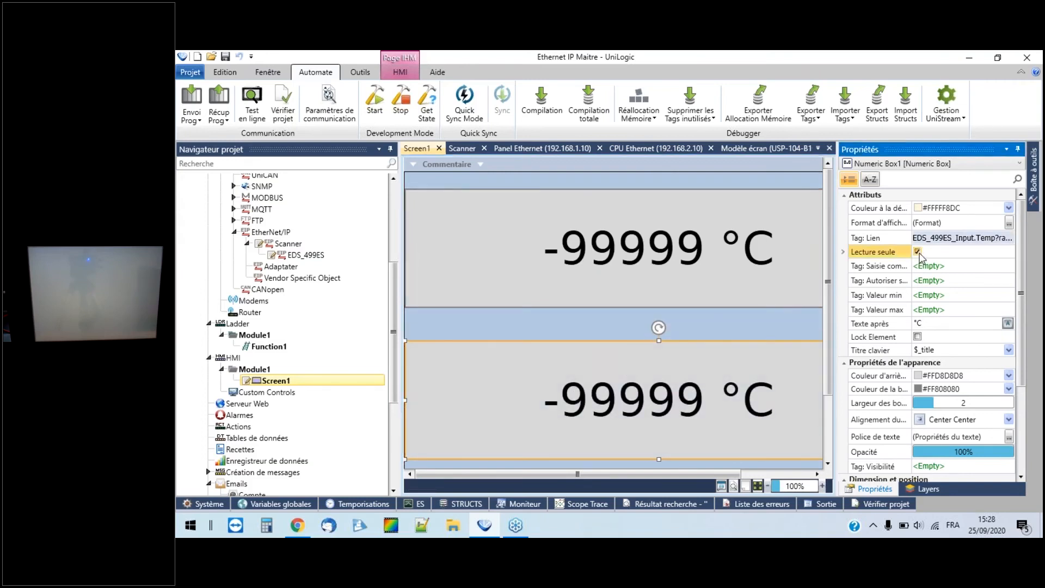
{"action": "left_click", "coordinate": [958, 238]}
{"action": "type", "text": "E"}
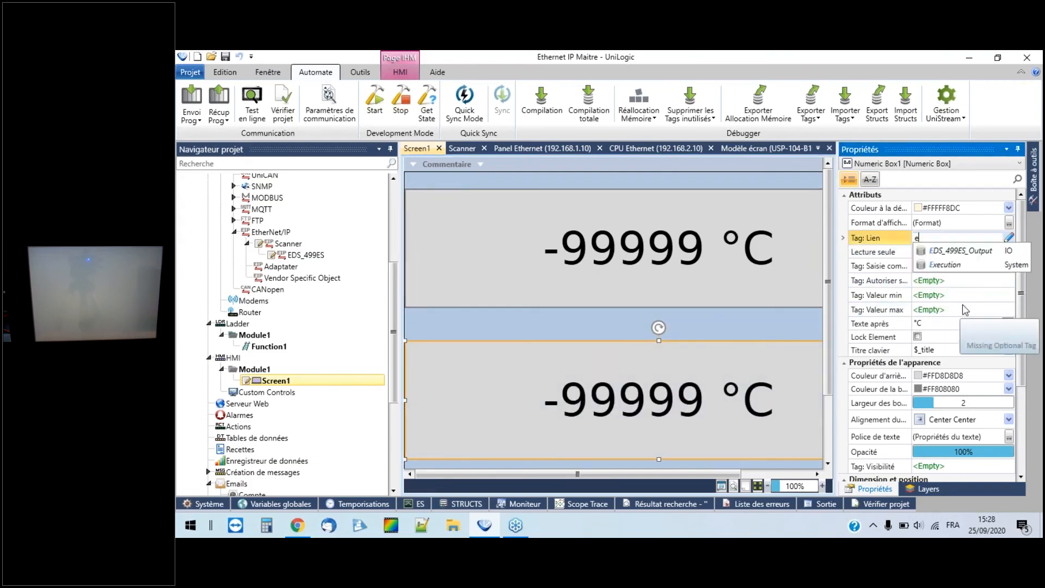
{"action": "left_click", "coordinate": [963, 252]}
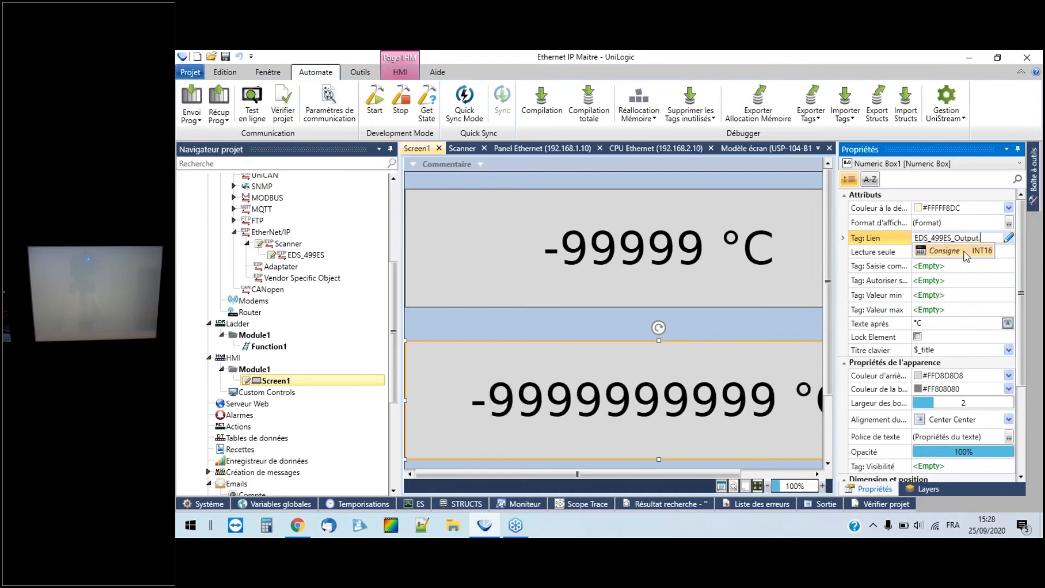
{"action": "left_click", "coordinate": [954, 255]}
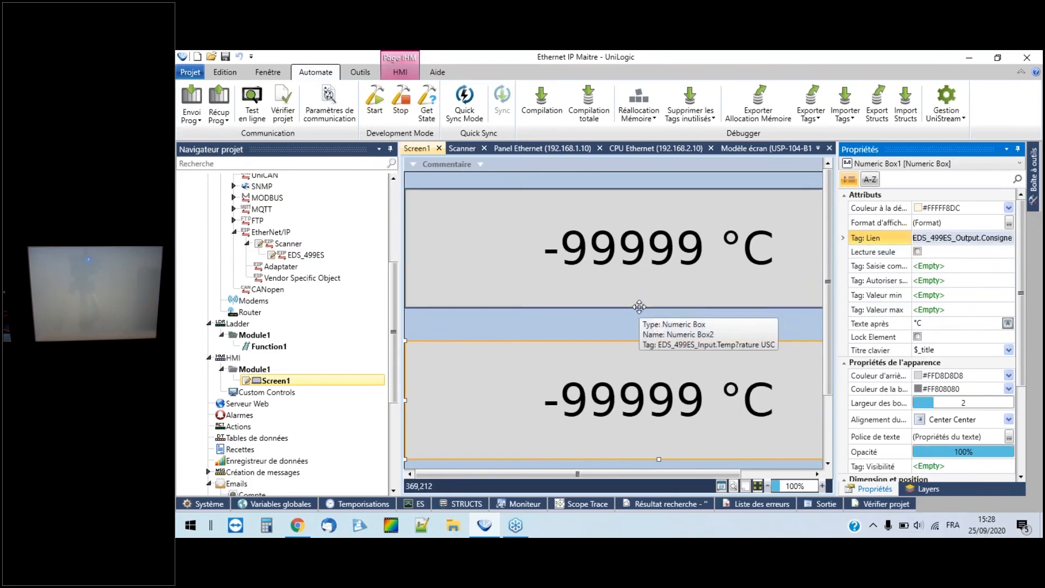
- Change the background colour of the lower Numeric Box to white #FFFFFFFF
{"action": "left_click", "coordinate": [1010, 376]}
{"action": "left_click", "coordinate": [861, 418]}
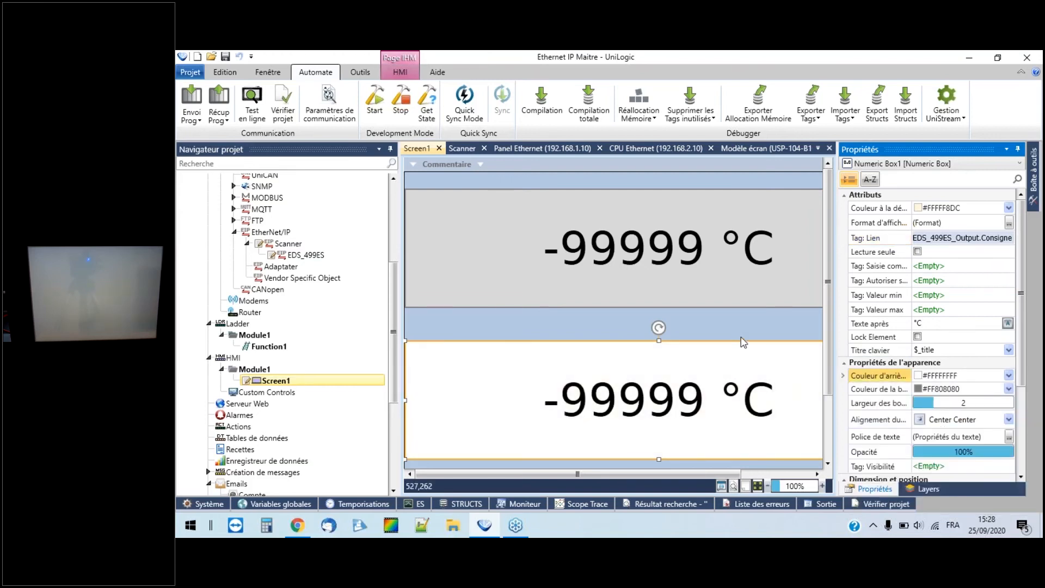
{"action": "left_click", "coordinate": [719, 337]}
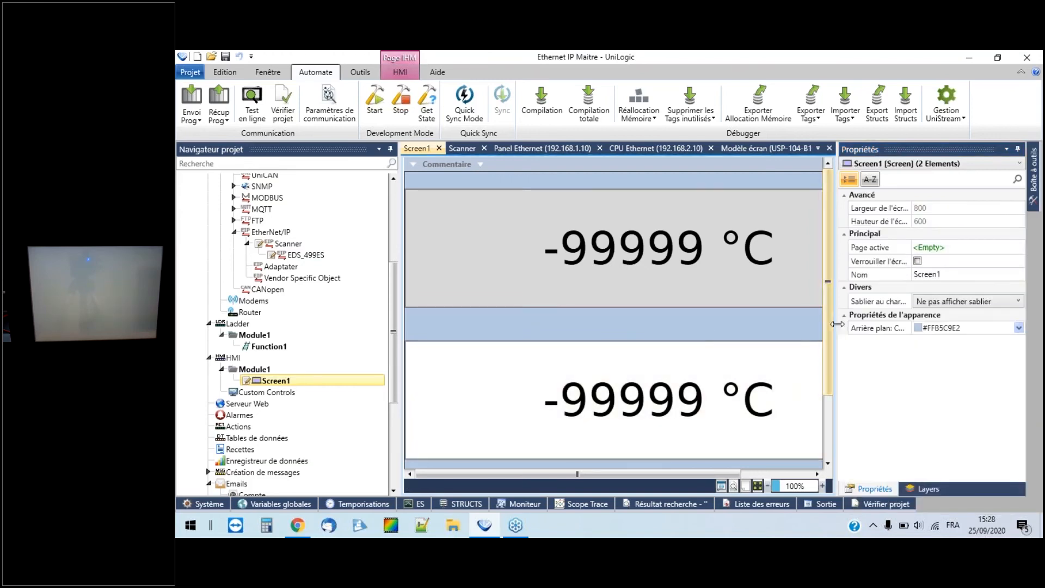
{"action": "left_click_drag", "start_coordinate": [869, 330], "coordinate": [871, 331]}
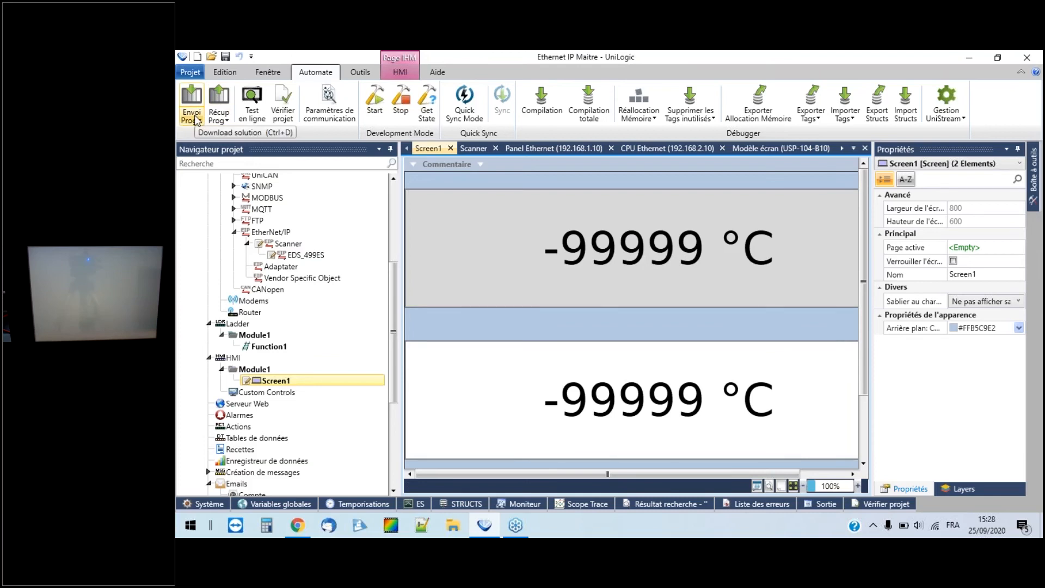
- Set the PLC communication to Ethernet at 192.168.1.10 and download the master project to the PLC
{"action": "left_click", "coordinate": [316, 113]}
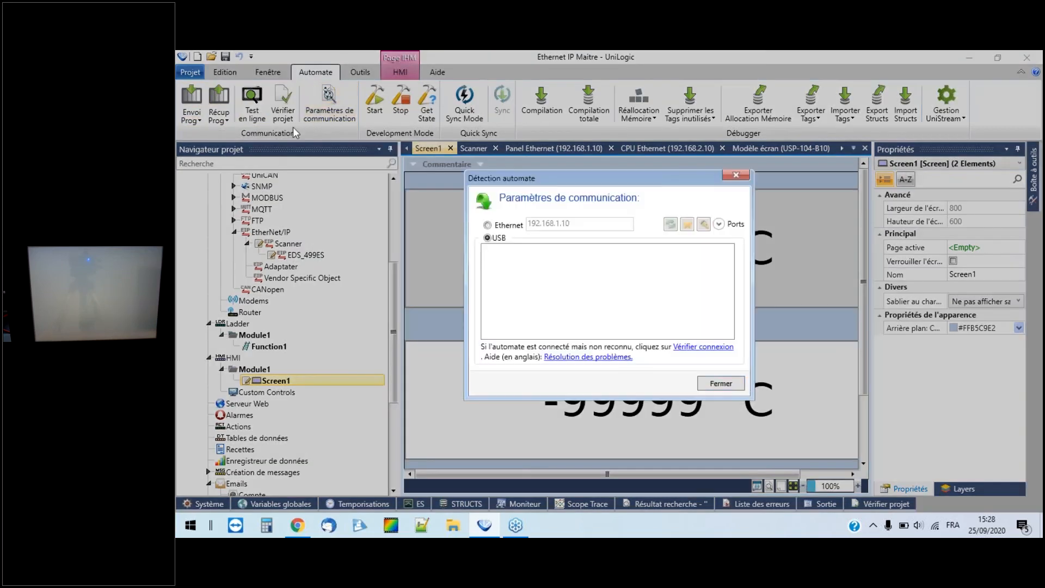
{"action": "left_click", "coordinate": [498, 228]}
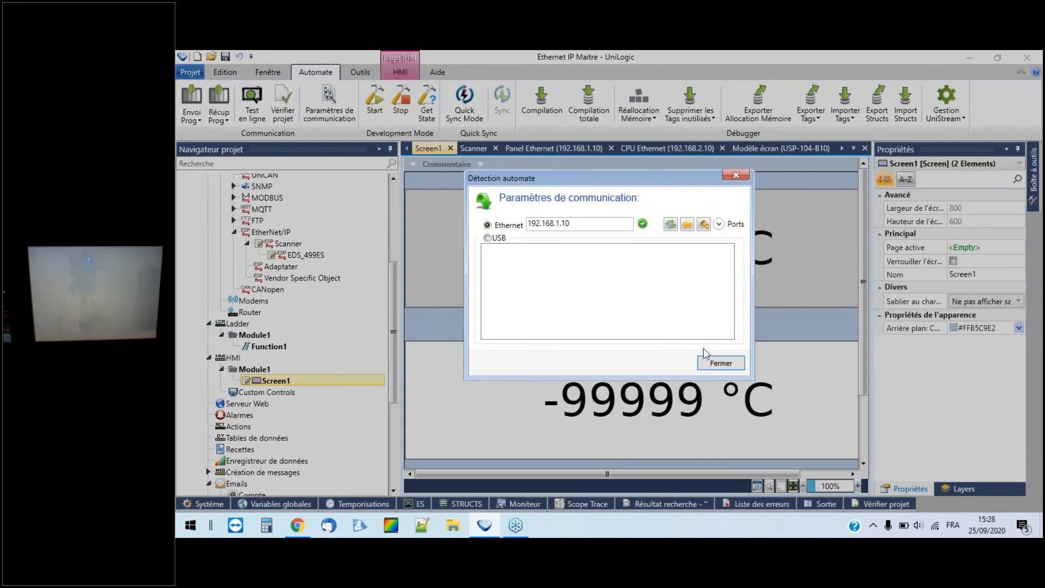
{"action": "left_click", "coordinate": [716, 363]}
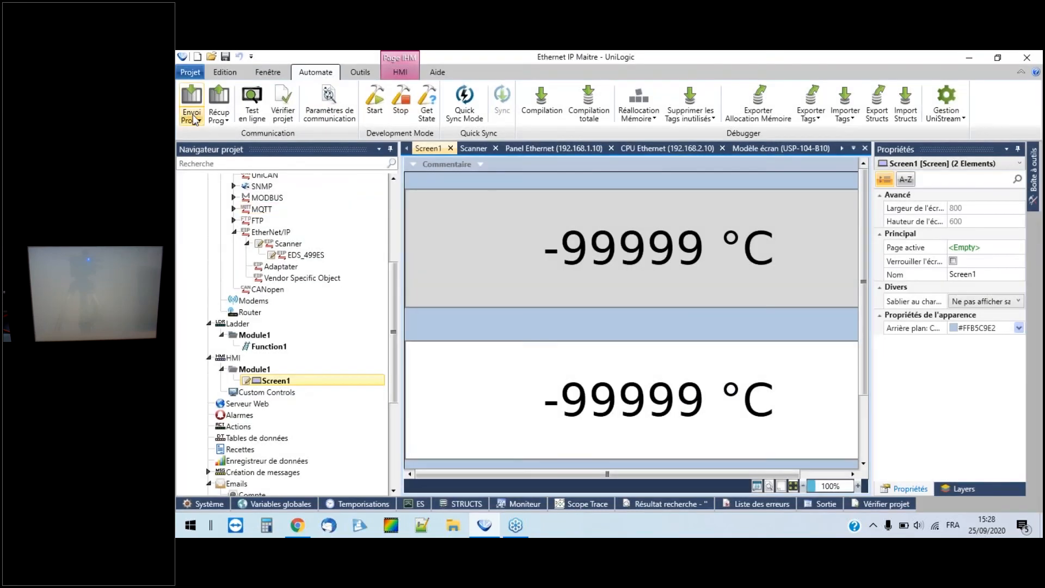
{"action": "left_click", "coordinate": [192, 112]}
{"action": "left_click", "coordinate": [227, 244]}
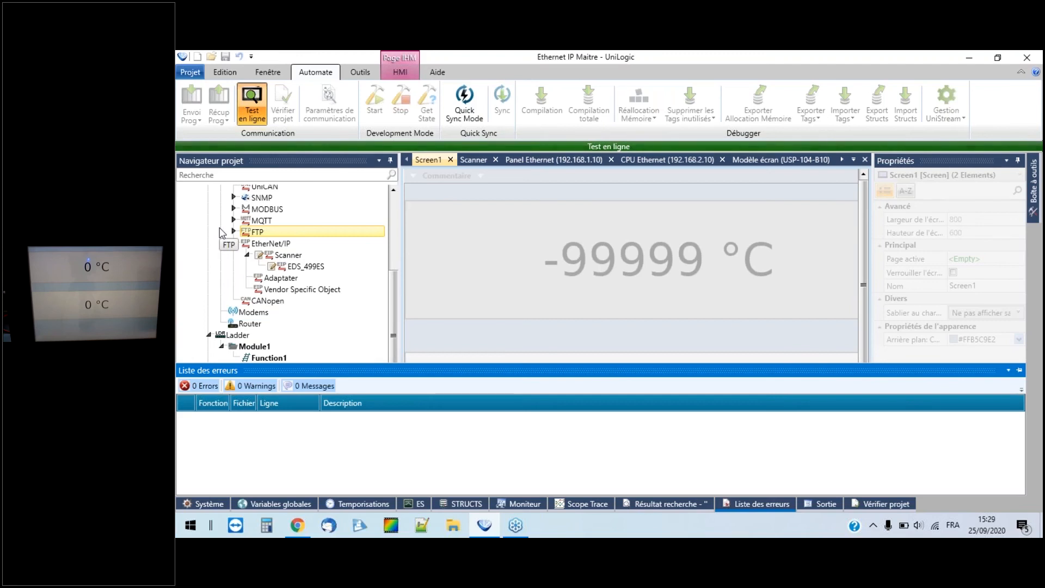
- Leave the online test and open the recent solution Ethernet IP Esclave.ulpr
{"action": "left_click", "coordinate": [253, 106]}
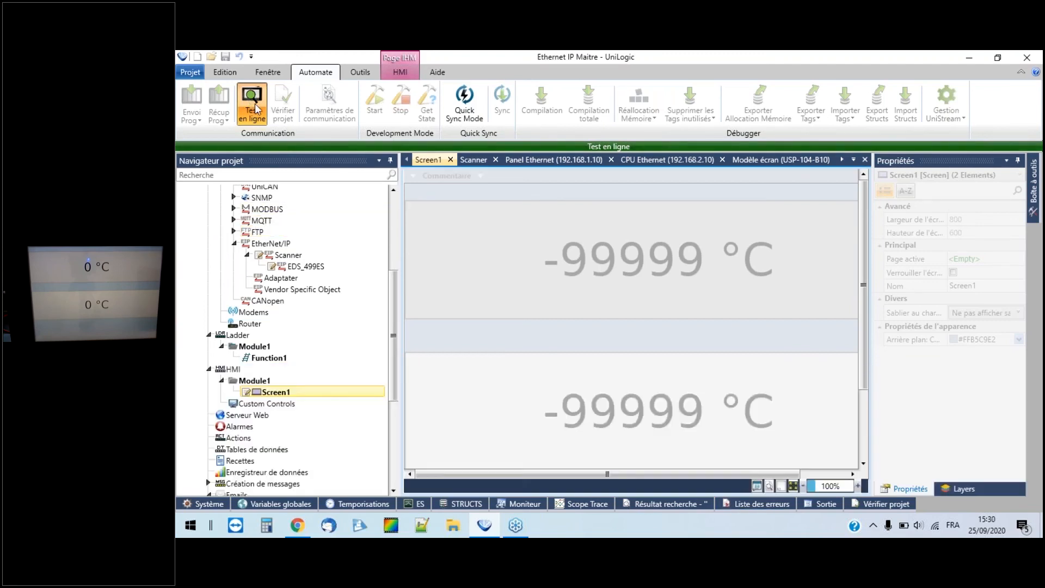
{"action": "left_click", "coordinate": [190, 74]}
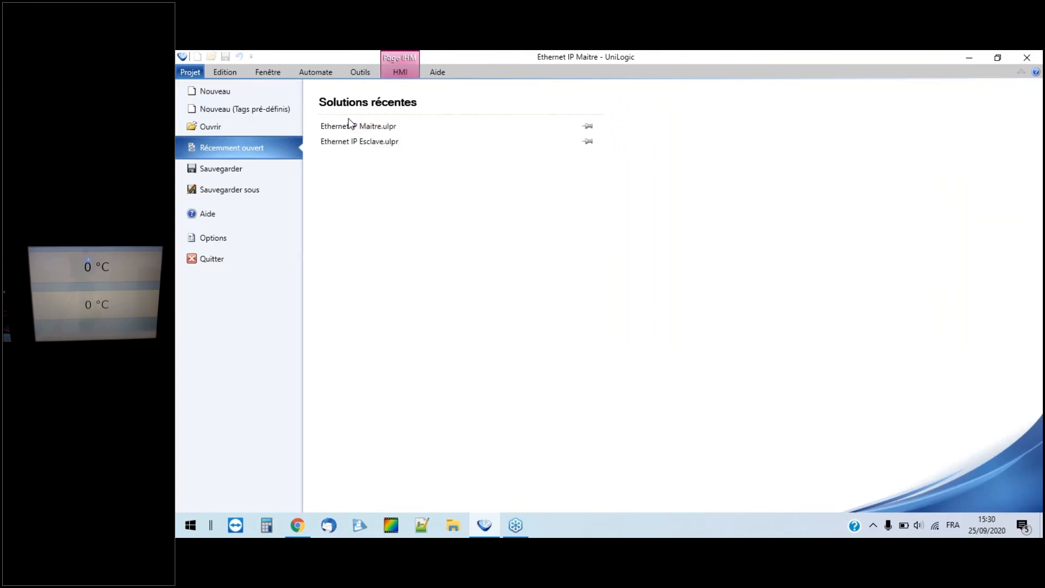
{"action": "left_click", "coordinate": [370, 142]}
{"action": "left_click", "coordinate": [598, 303]}
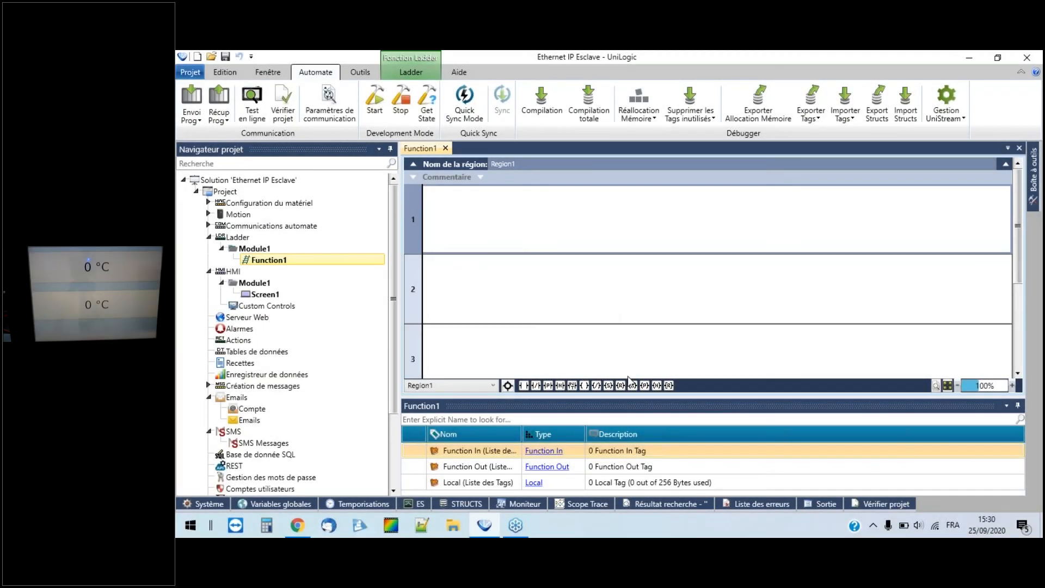
- Display the slave project's global variables and start the online test over Ethernet at 192.168.1.20
{"action": "left_click_drag", "start_coordinate": [633, 396], "coordinate": [635, 333]}
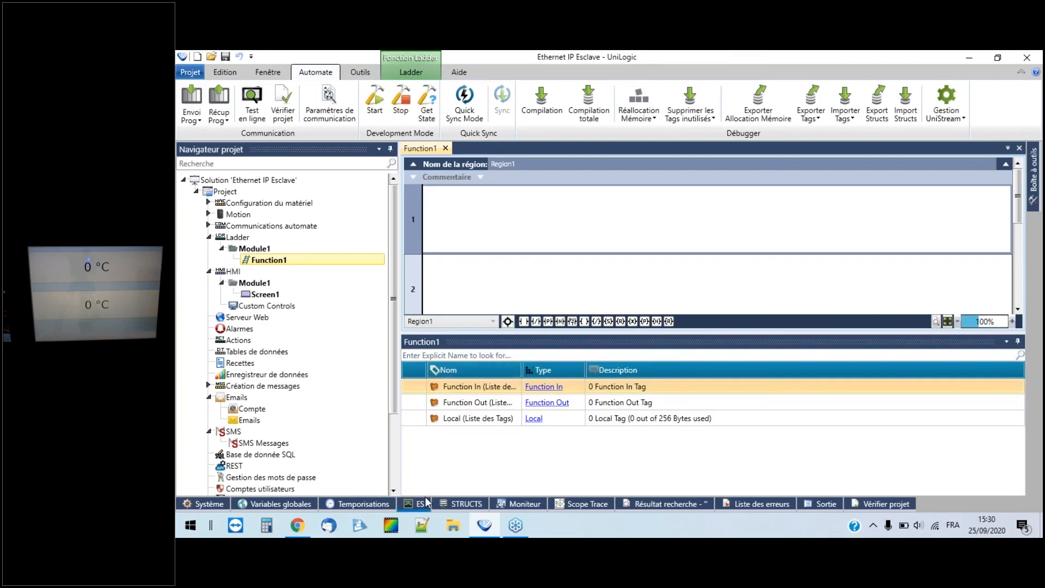
{"action": "left_click", "coordinate": [298, 505]}
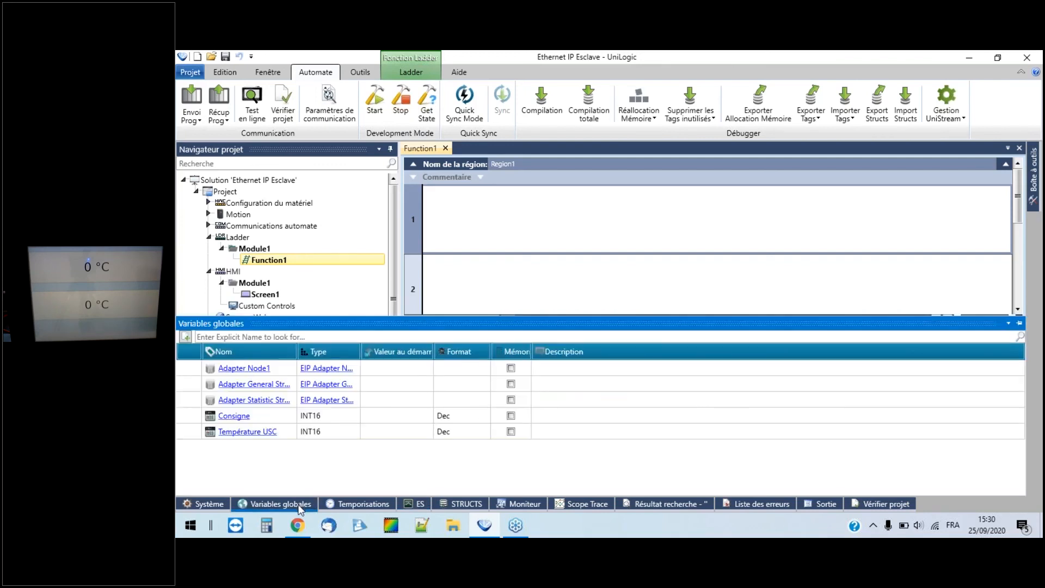
{"action": "left_click", "coordinate": [319, 113]}
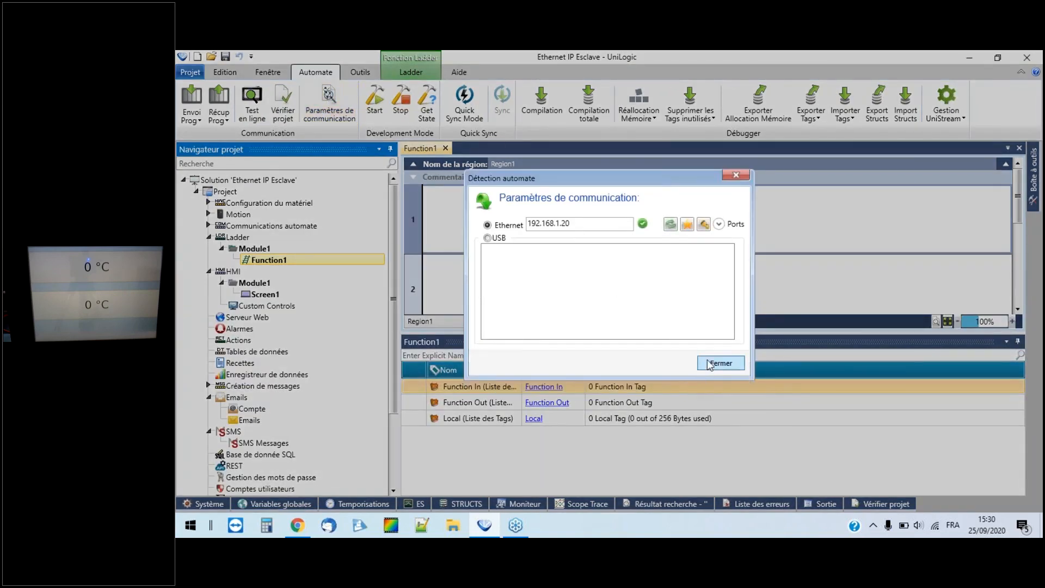
{"action": "left_click", "coordinate": [721, 363]}
{"action": "left_click", "coordinate": [252, 111]}
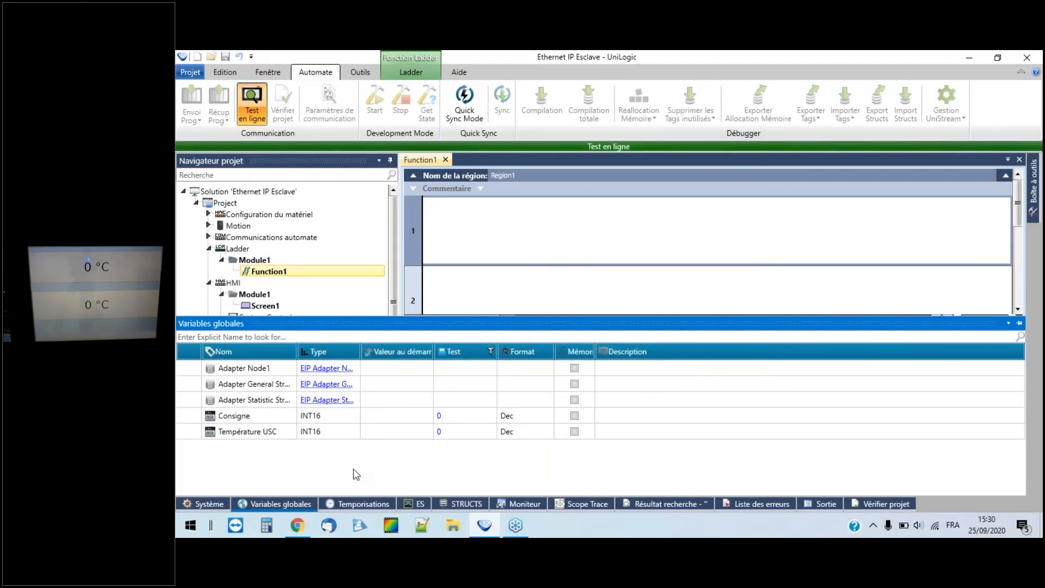
- Write the online values 20 and 30 in turn to Température USC, and show the global variables again
{"action": "double_click", "coordinate": [460, 432]}
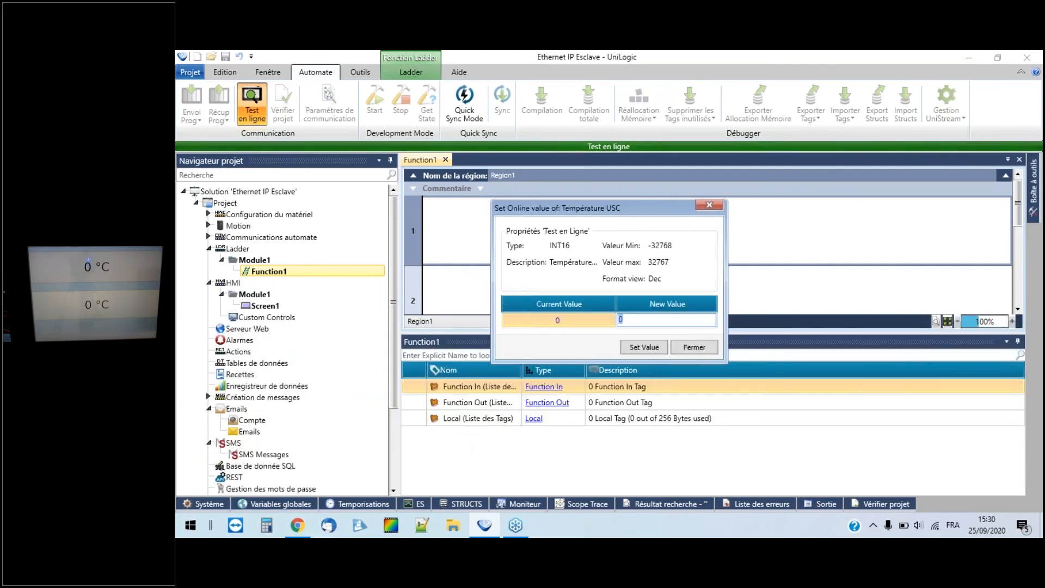
{"action": "type", "text": "20"}
{"action": "left_click", "coordinate": [644, 349]}
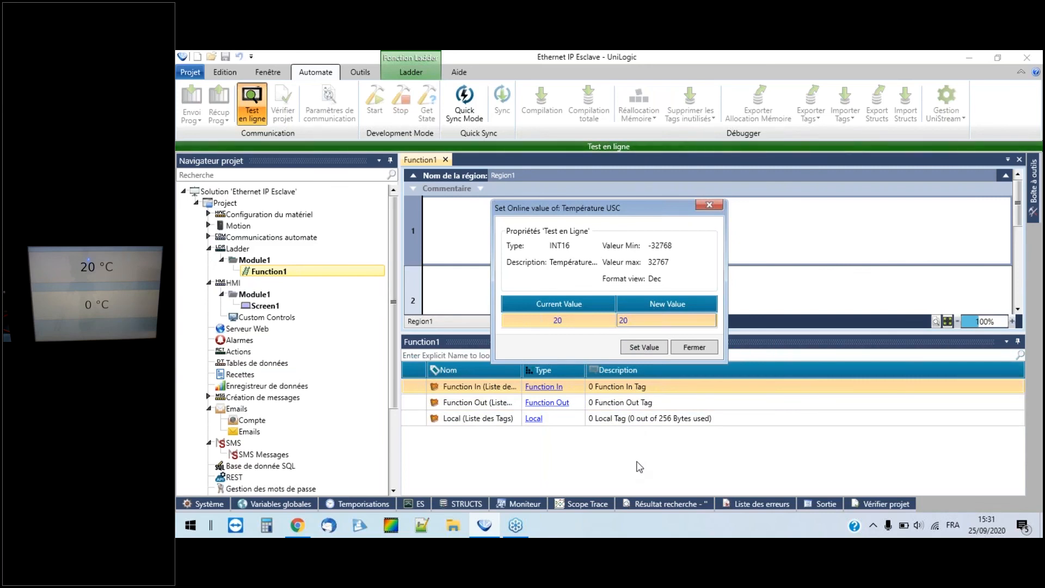
{"action": "left_click", "coordinate": [661, 320]}
{"action": "type", "text": "30"}
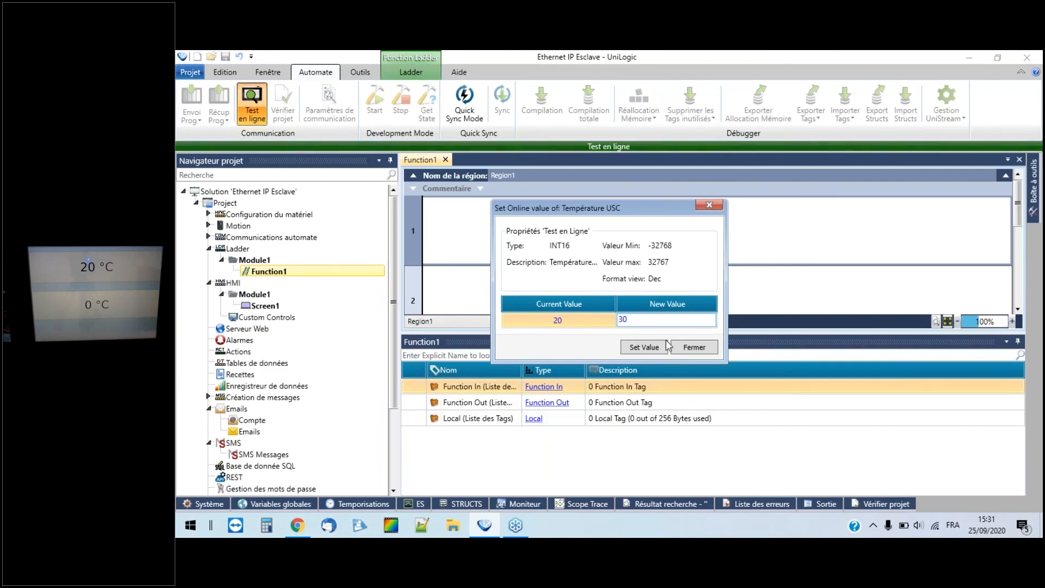
{"action": "left_click", "coordinate": [652, 347]}
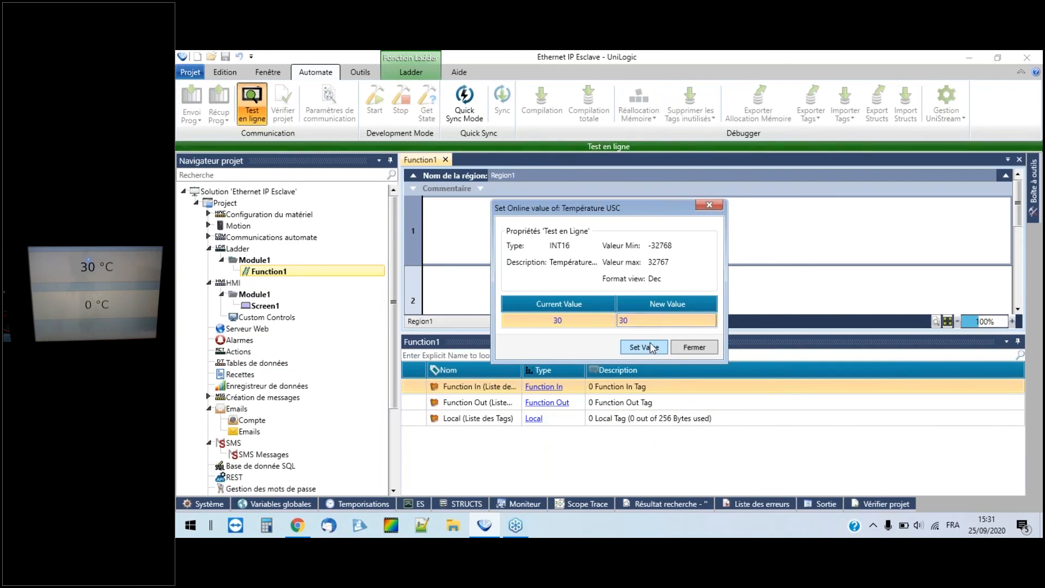
{"action": "left_click", "coordinate": [685, 347]}
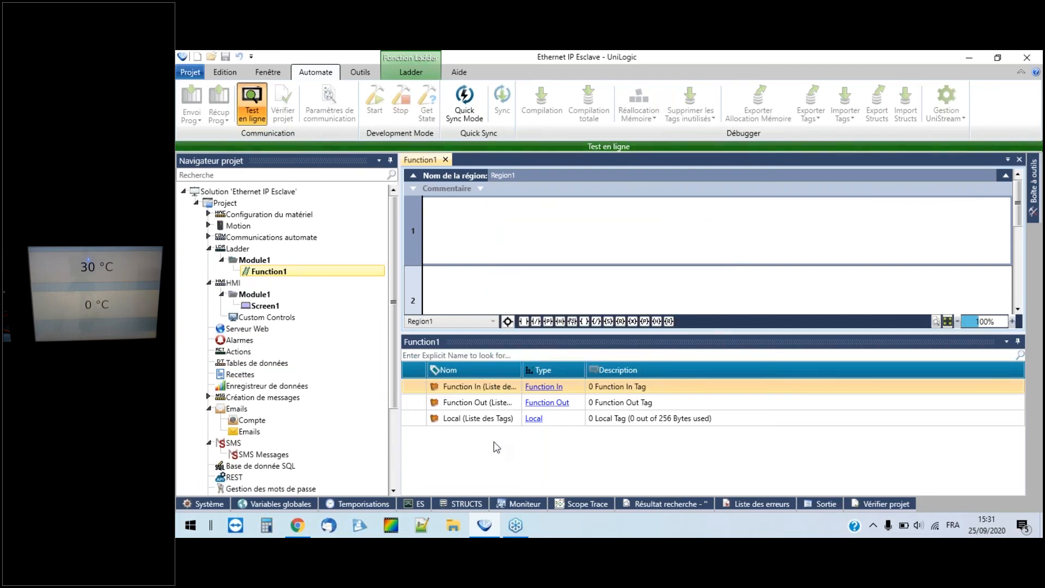
{"action": "left_click", "coordinate": [304, 504]}
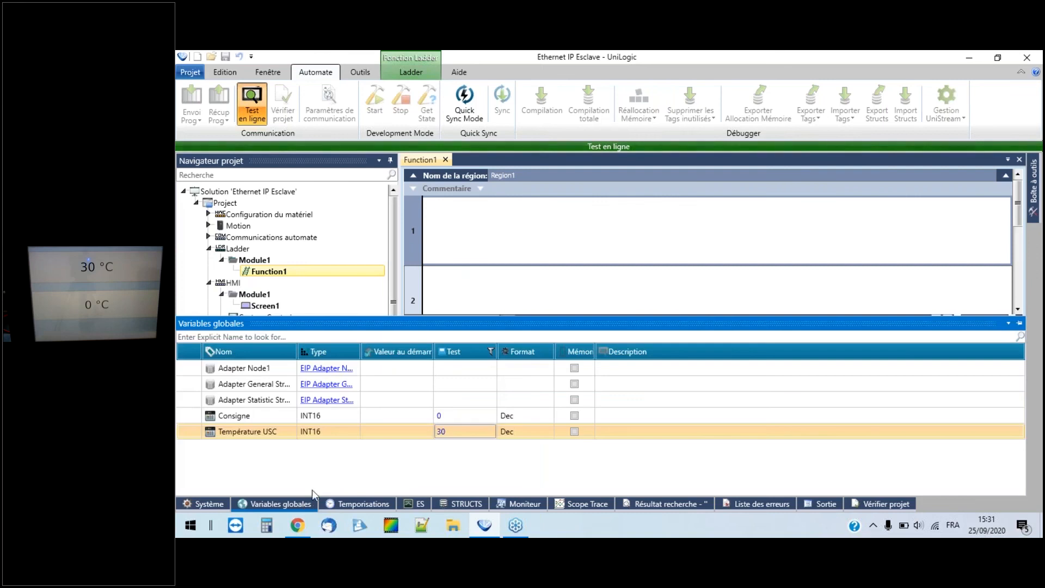